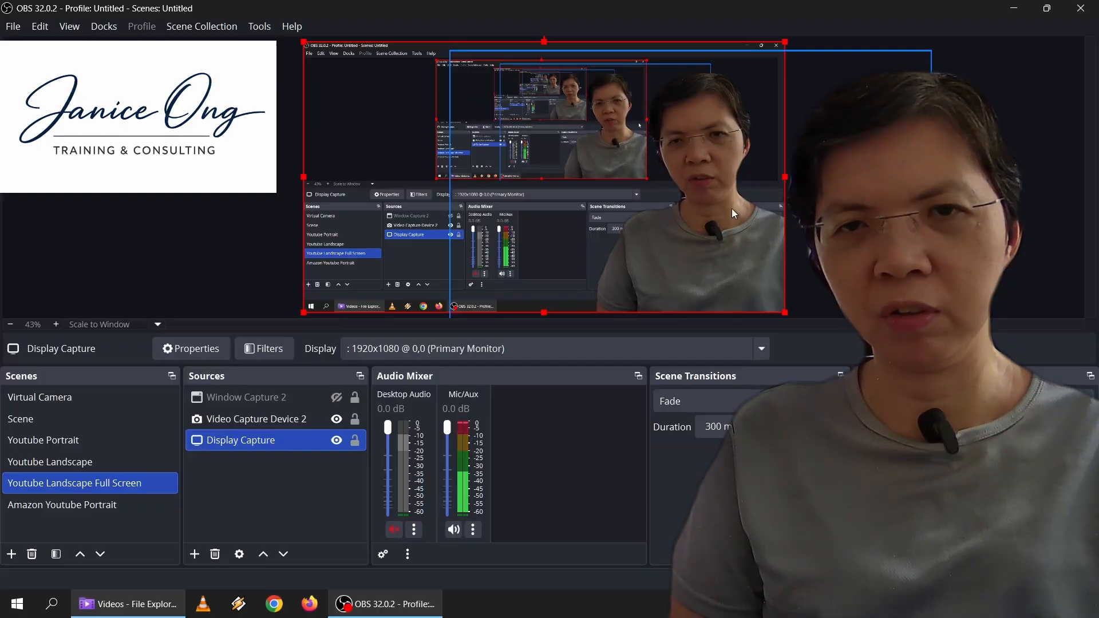
pyautogui.click(281, 420)
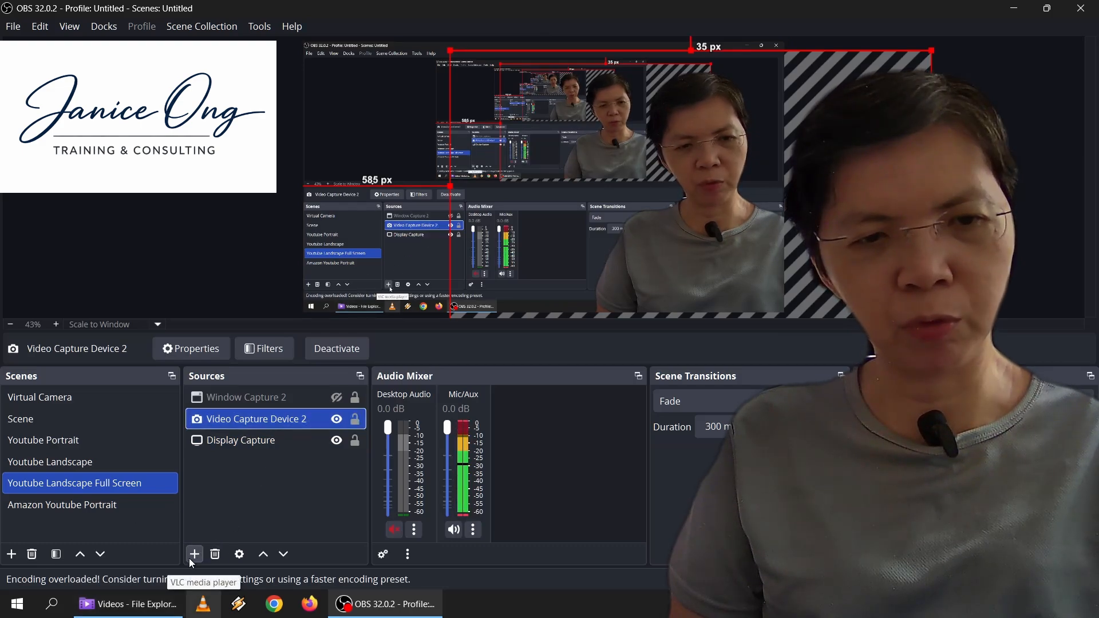
pyautogui.click(12, 554)
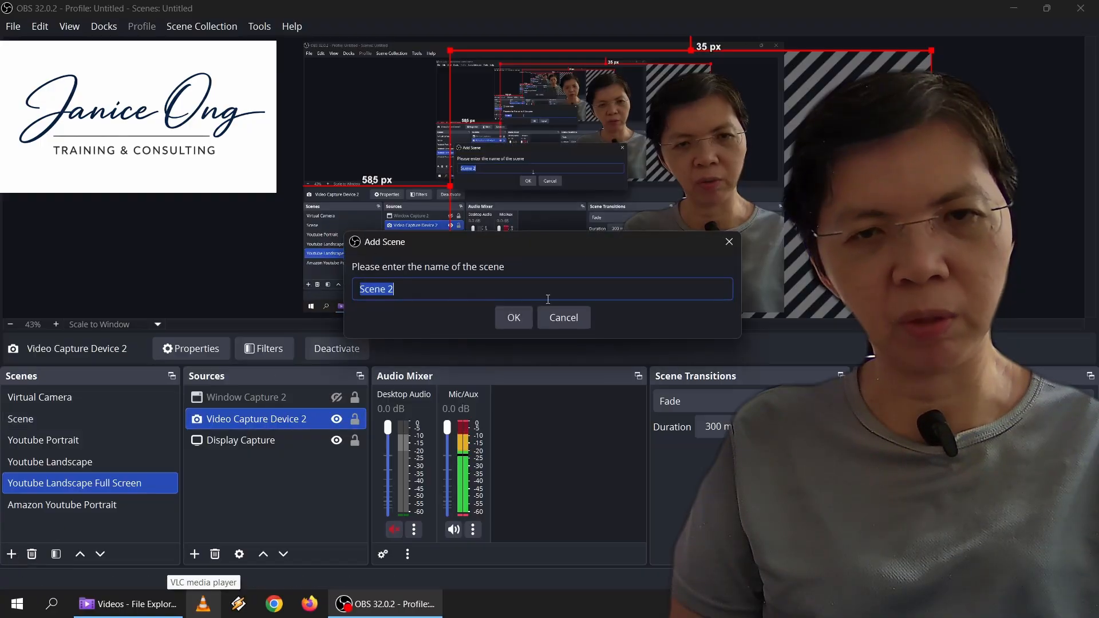
pyautogui.click(578, 318)
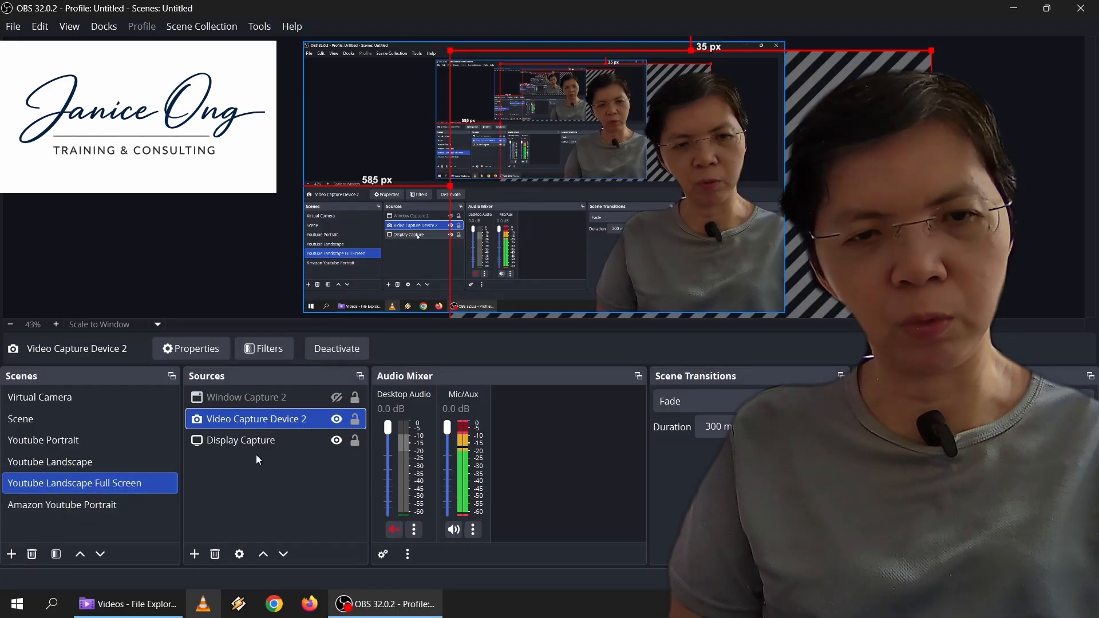
pyautogui.click(195, 554)
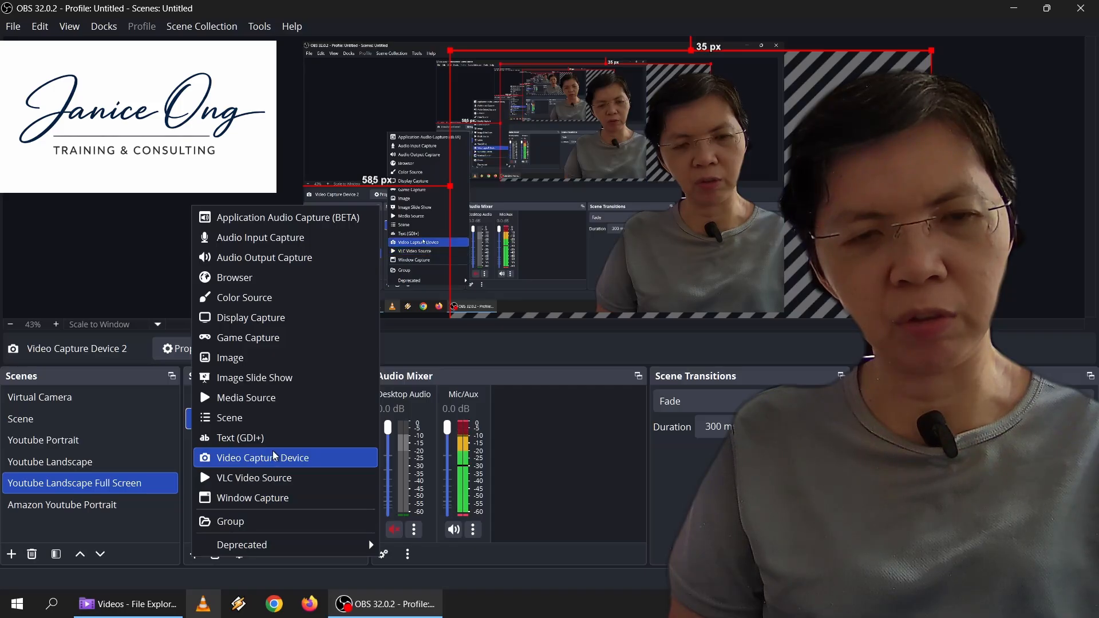
pyautogui.click(442, 334)
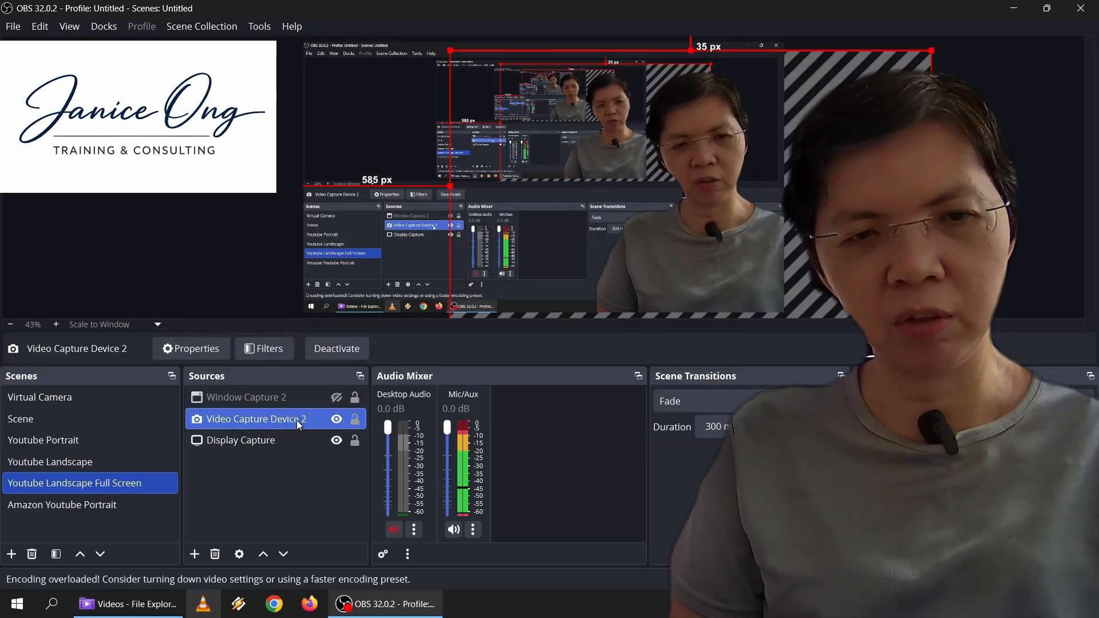
# Remove the Video Capture Device 2 source from the Youtube Landscape Full Screen scene.
pyautogui.click(215, 554)
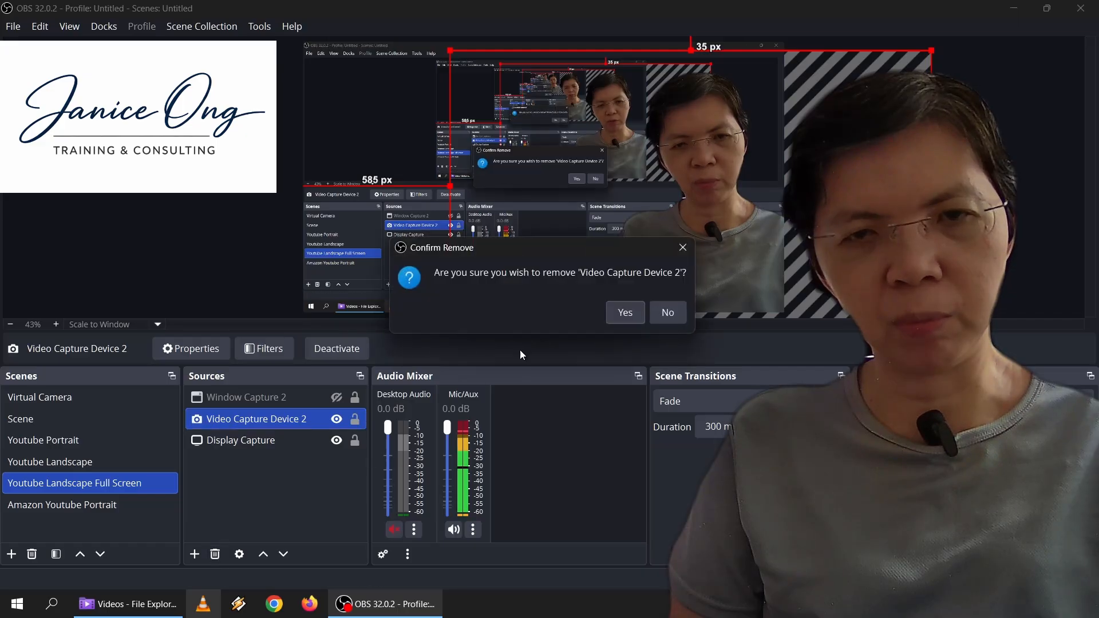
pyautogui.click(624, 312)
pyautogui.click(259, 416)
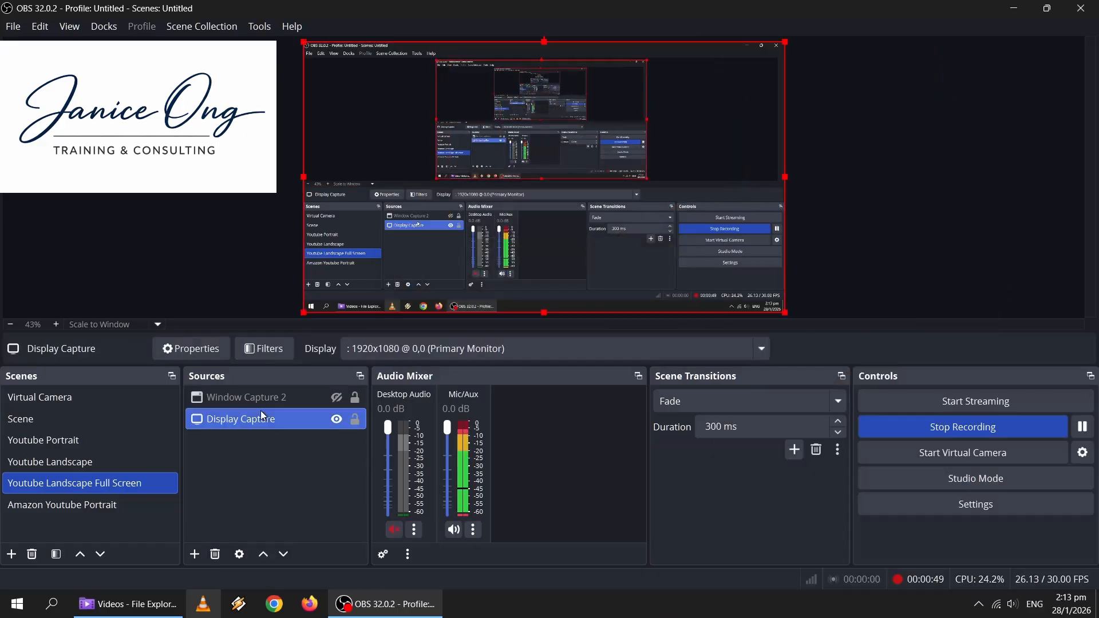
# Create a new video capture source under the suggested name, with UVC Camera as its device.
pyautogui.click(195, 554)
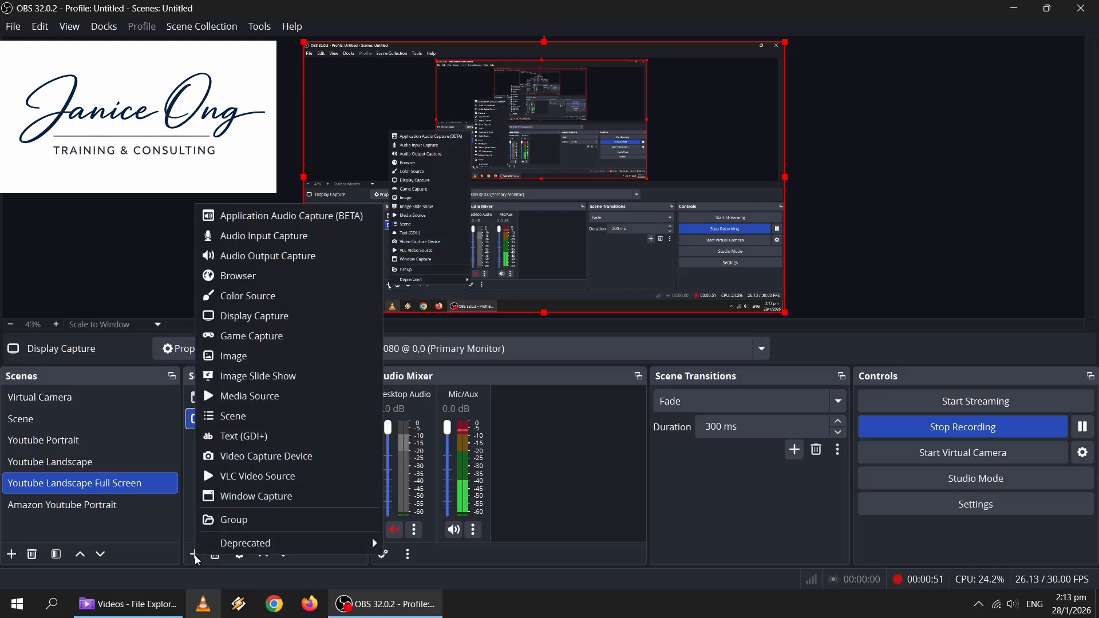
pyautogui.click(247, 457)
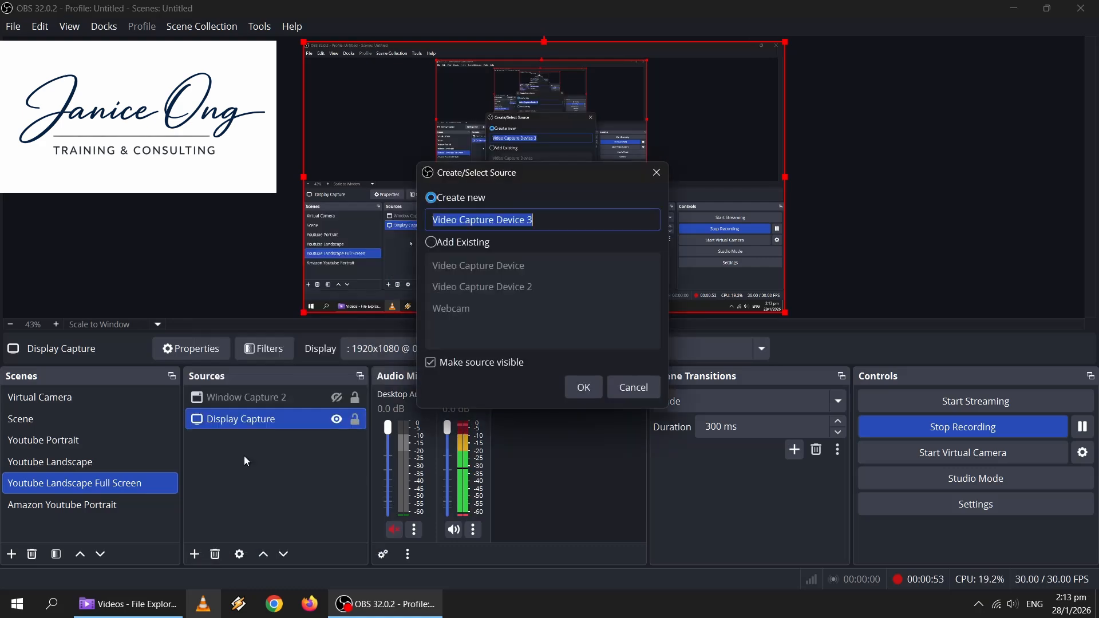
pyautogui.click(534, 219)
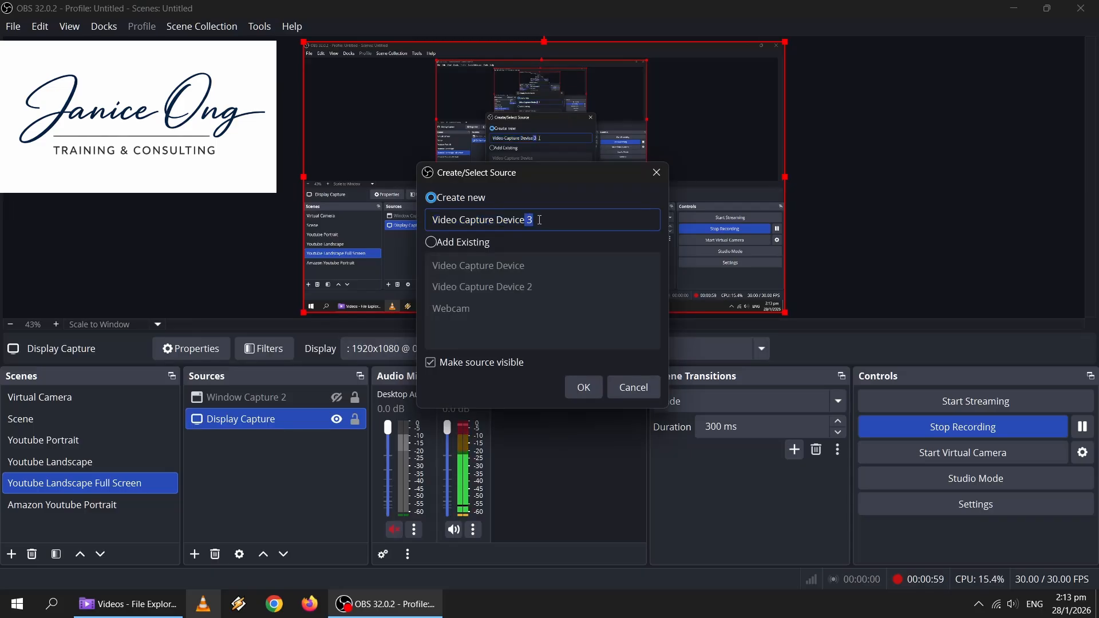
pyautogui.click(585, 389)
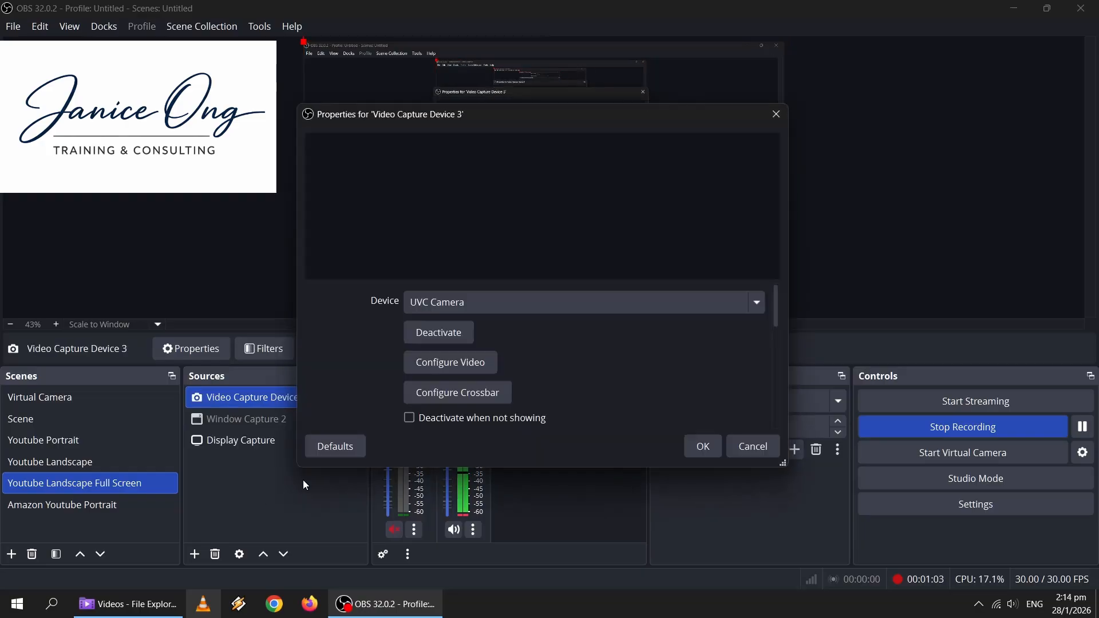
pyautogui.click(474, 308)
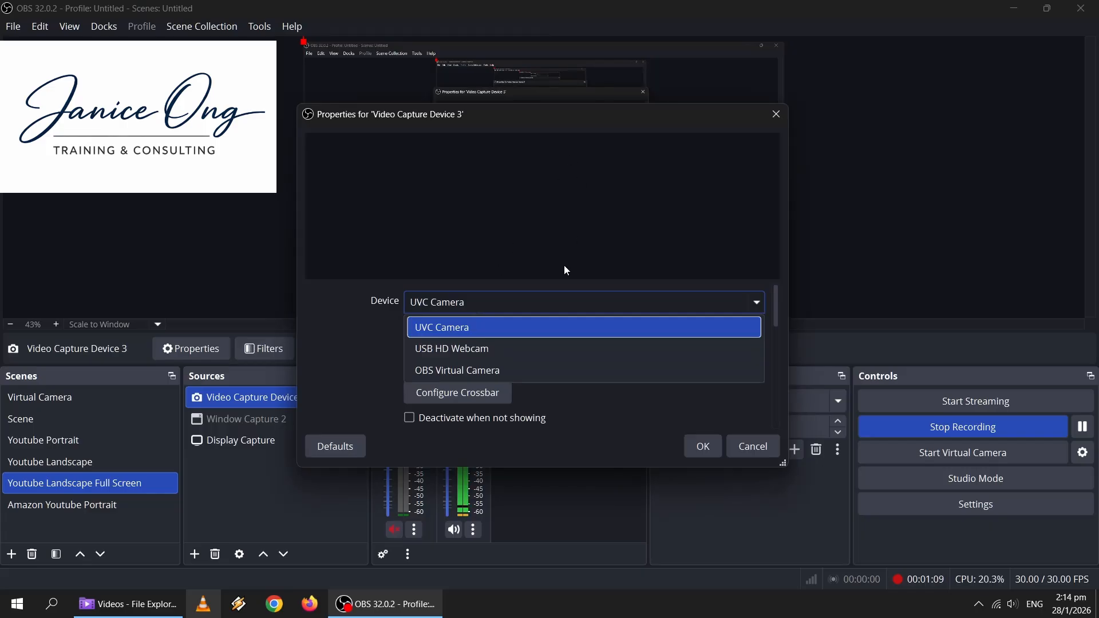
pyautogui.click(560, 324)
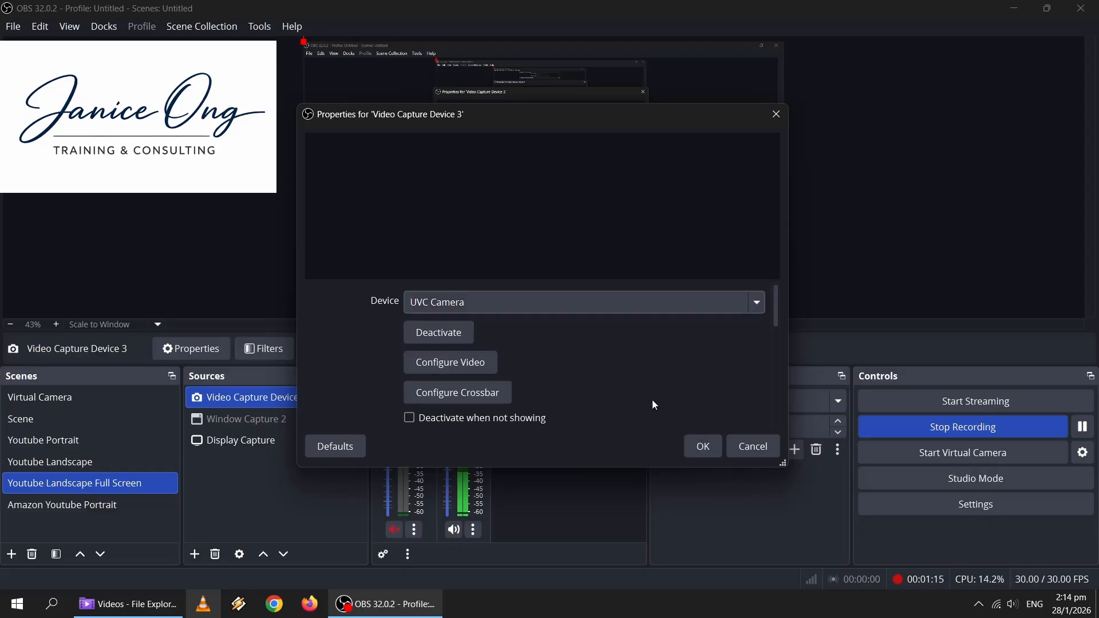
pyautogui.click(709, 456)
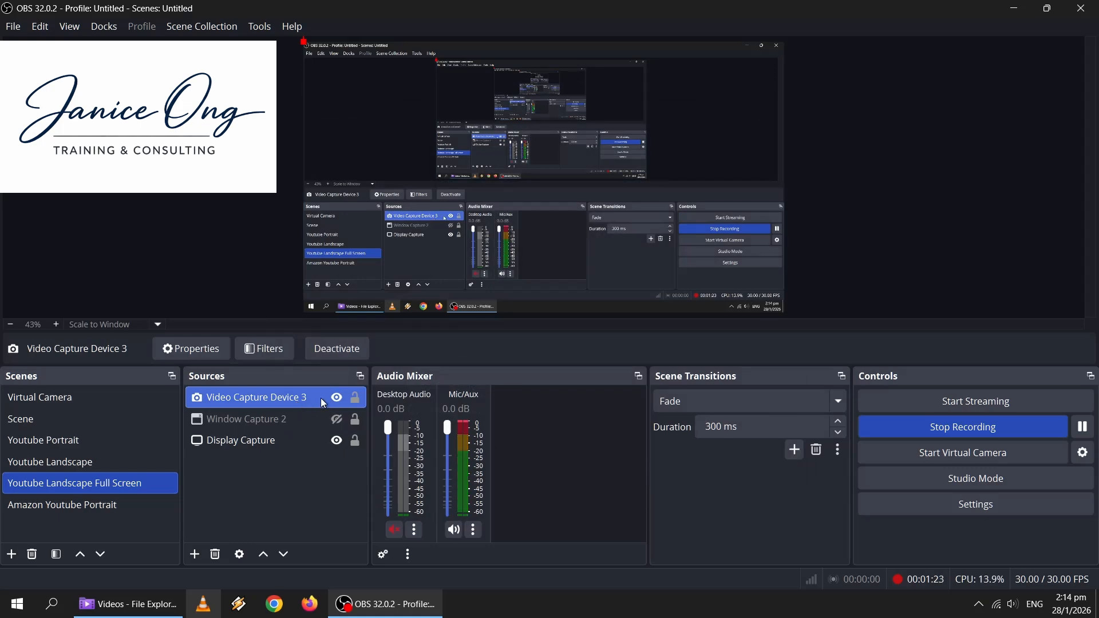
# Try reselecting UVC Camera as the device of Video Capture Device 3, discard the properties and hide the source.
pyautogui.doubleClick(307, 401)
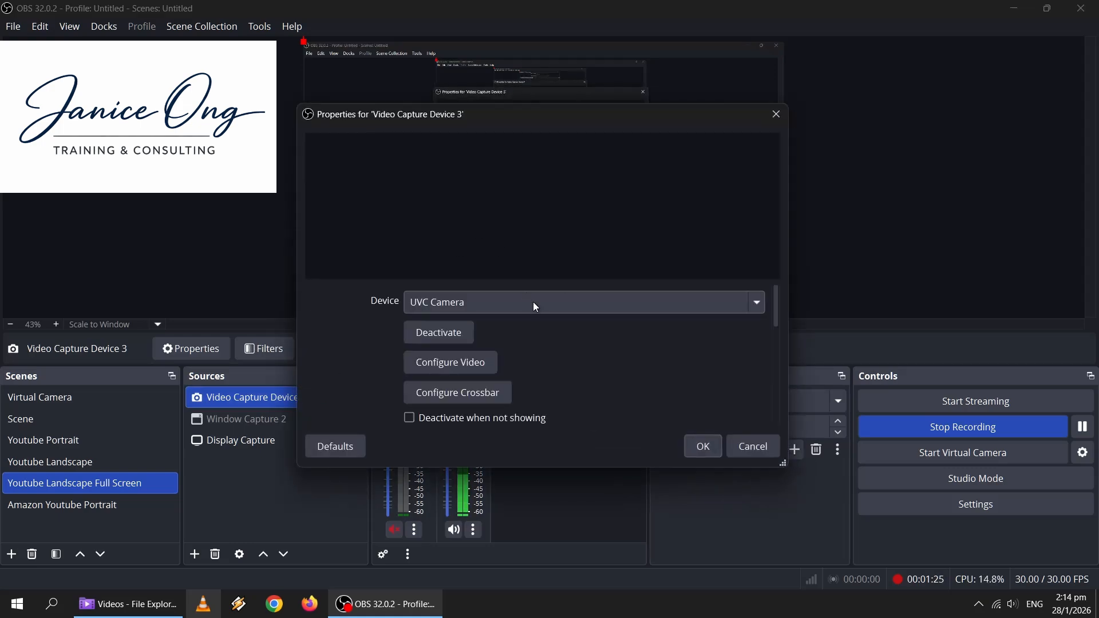
pyautogui.click(535, 303)
pyautogui.click(535, 326)
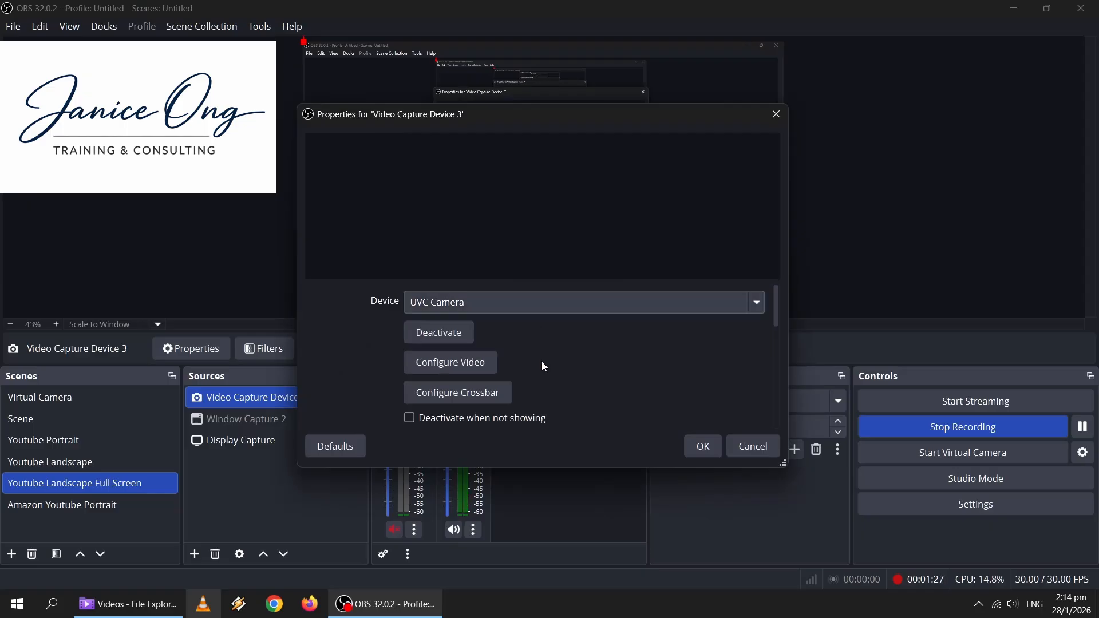
pyautogui.click(501, 303)
pyautogui.click(501, 303)
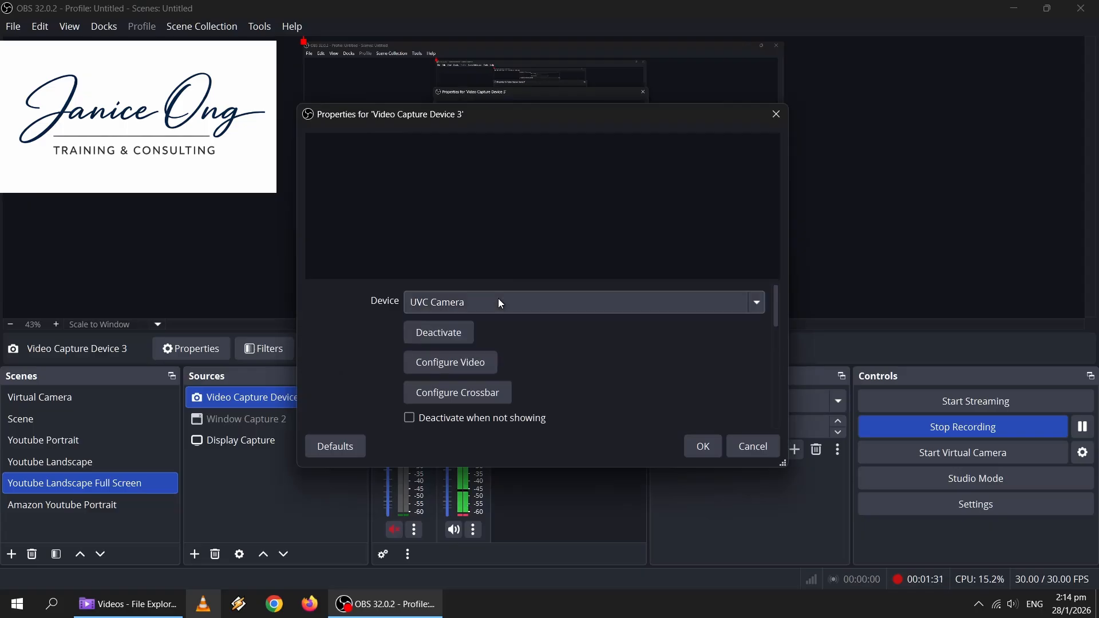
pyautogui.click(748, 449)
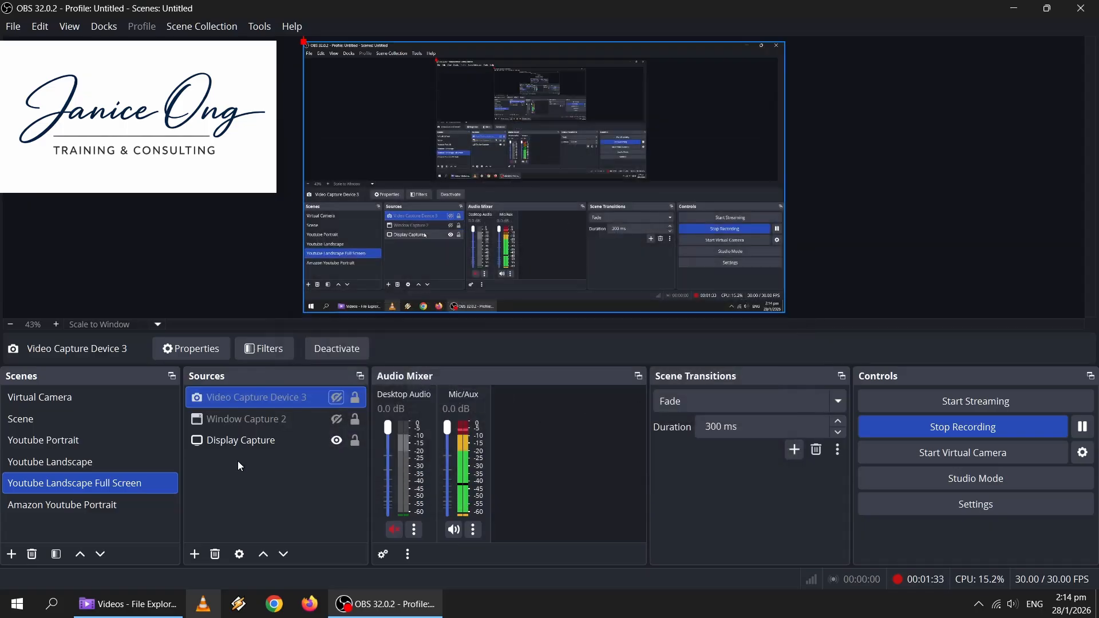
# Add the existing Video Capture Device 2 as a visible source in the current scene.
pyautogui.click(194, 555)
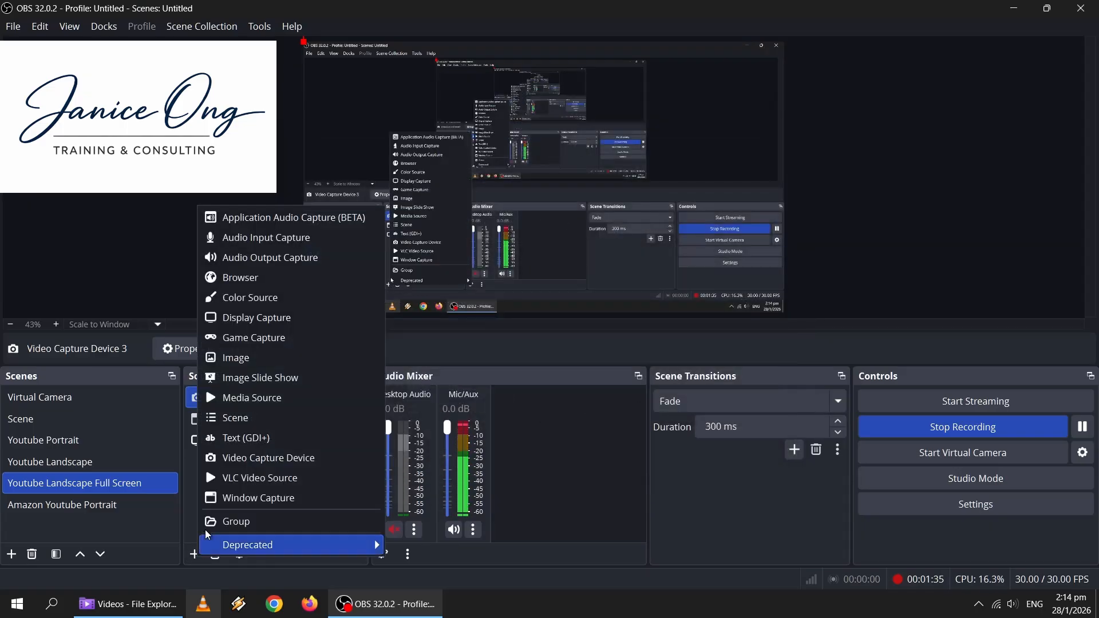
pyautogui.click(268, 458)
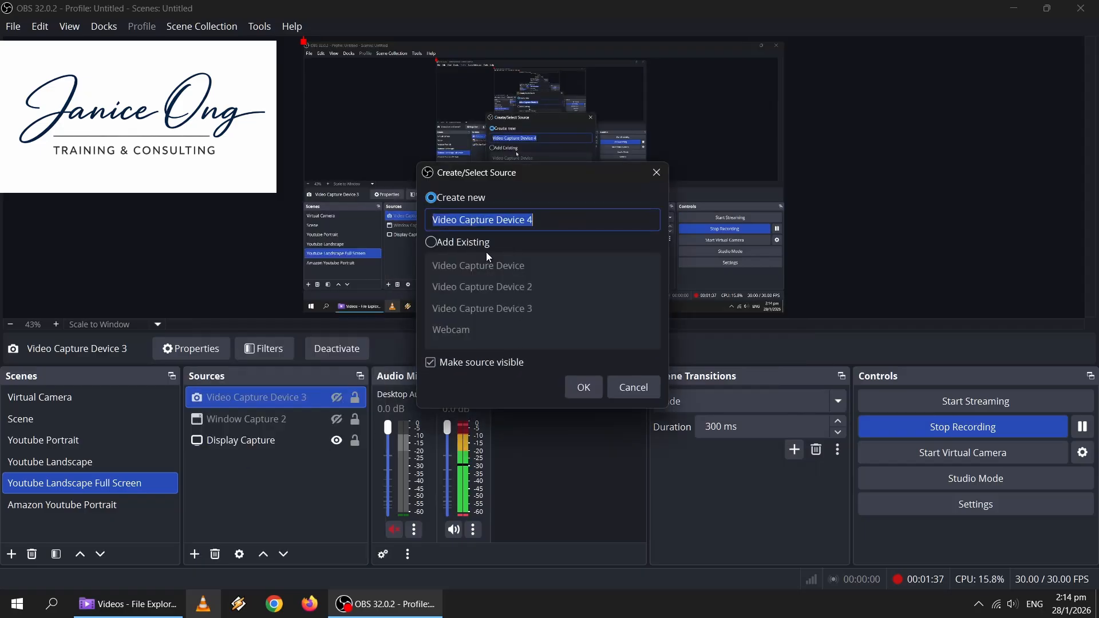
pyautogui.click(473, 245)
pyautogui.click(521, 288)
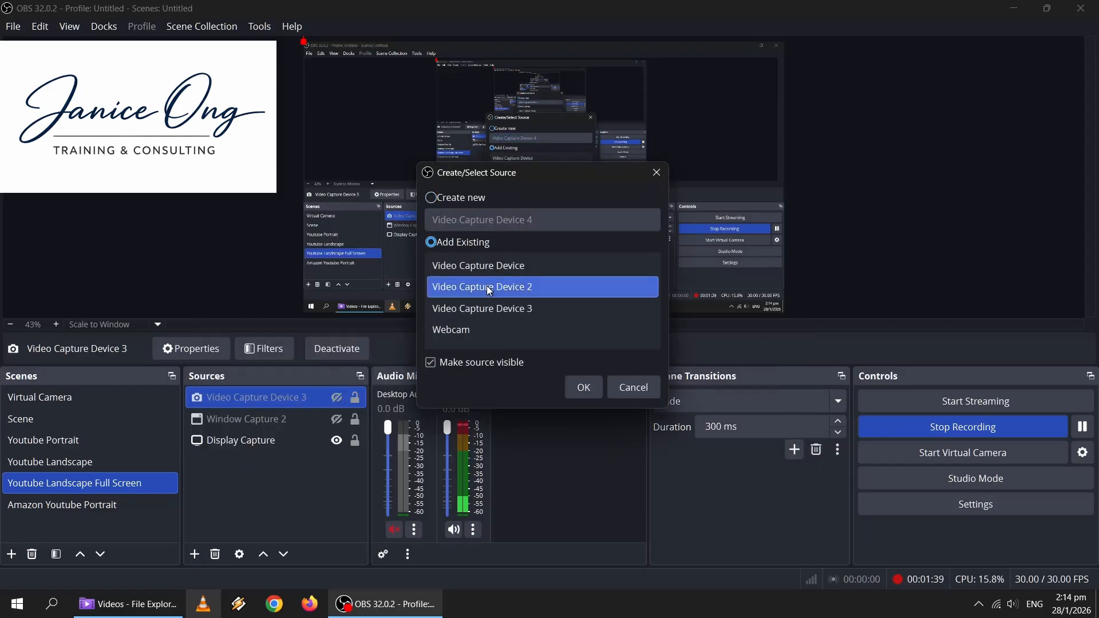
pyautogui.click(584, 388)
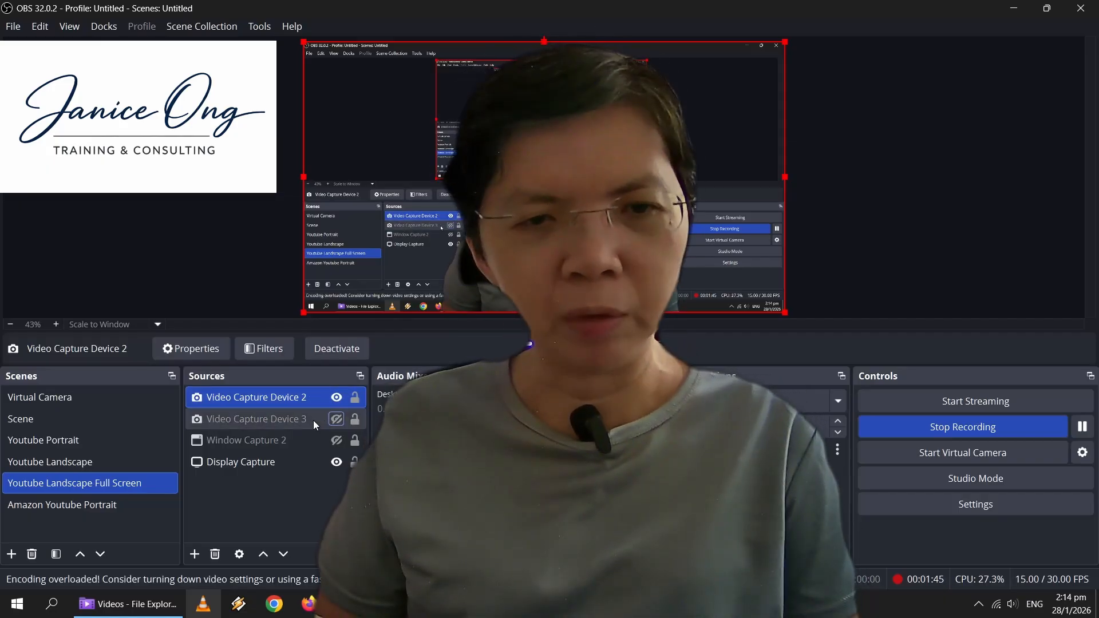
# Remove the hidden Video Capture Device 3 source from the scene.
pyautogui.click(313, 420)
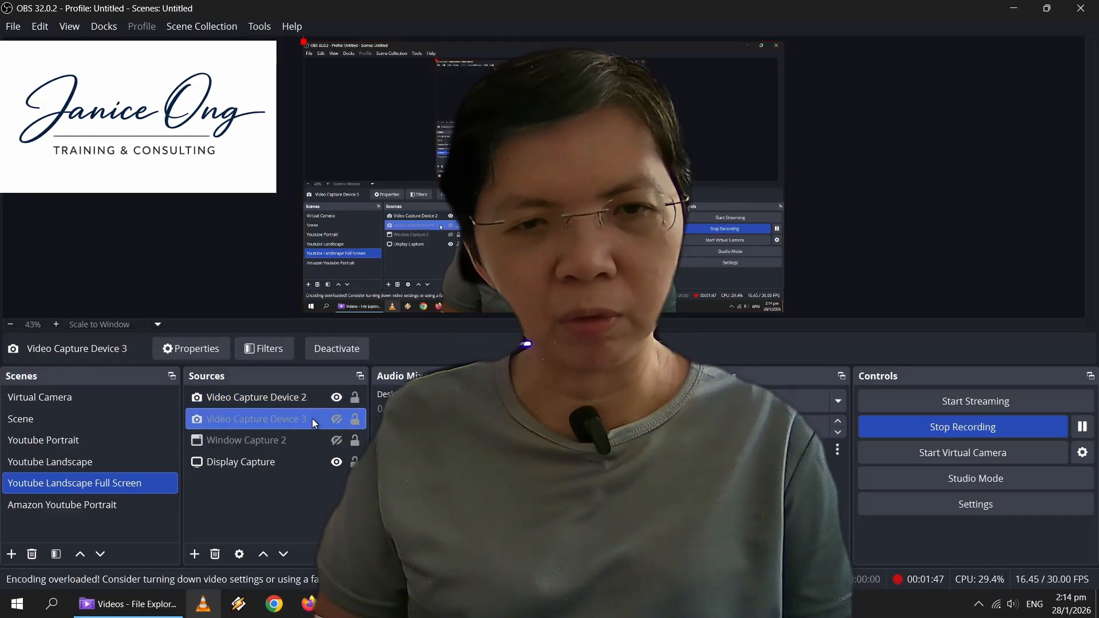
pyautogui.rightClick(313, 420)
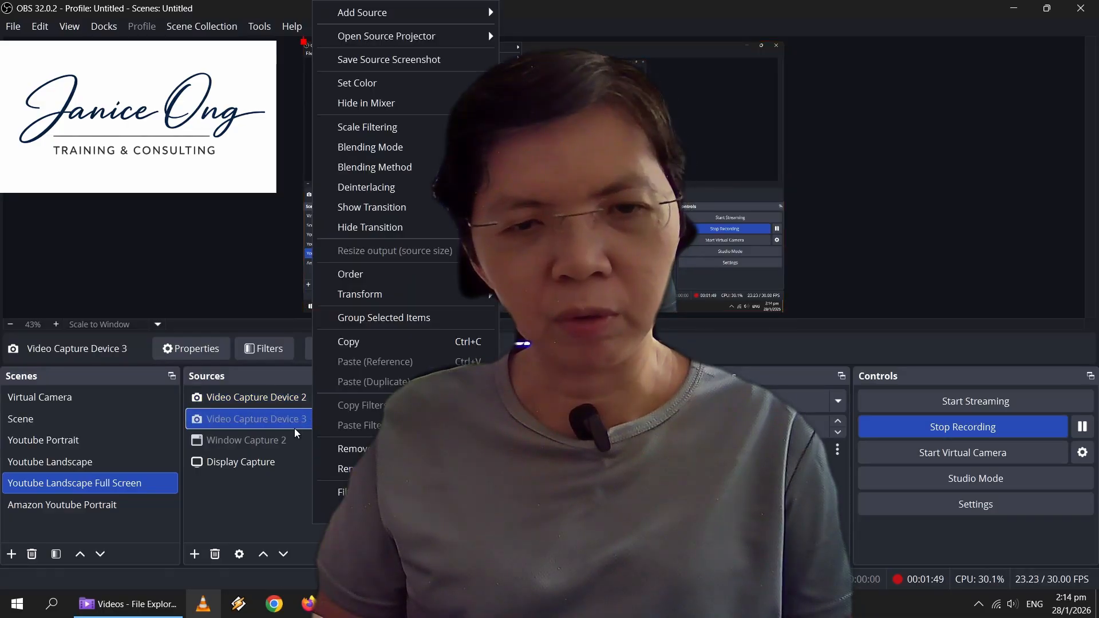
pyautogui.click(345, 452)
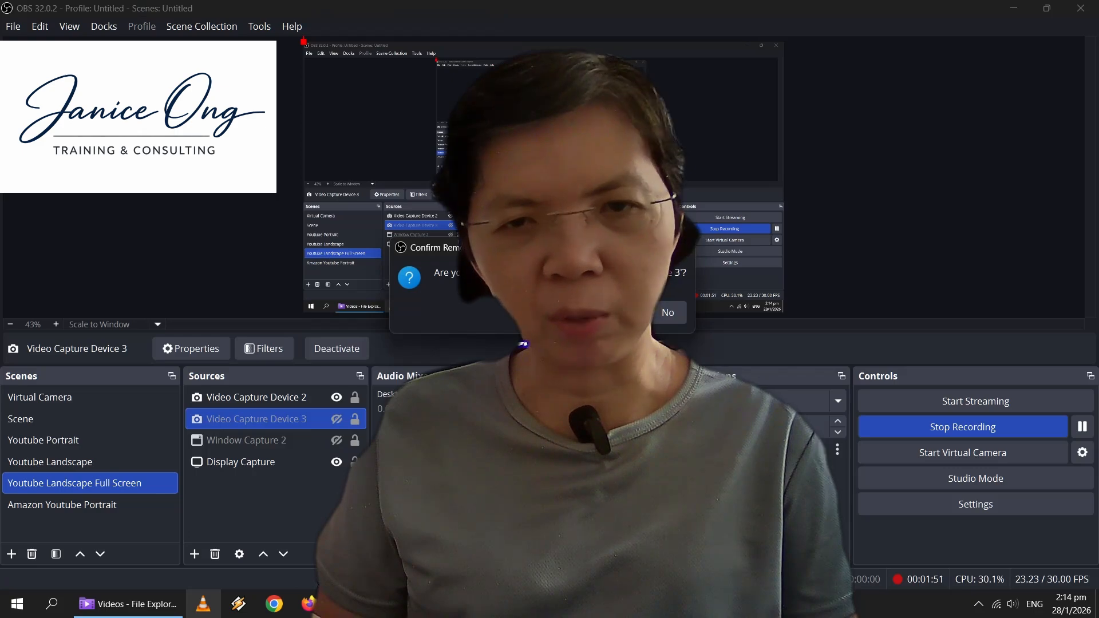
pyautogui.press('Return')
# Shift the Video Capture Device 2 image rightward on the canvas, about 555 px from its left edge.
pyautogui.click(313, 396)
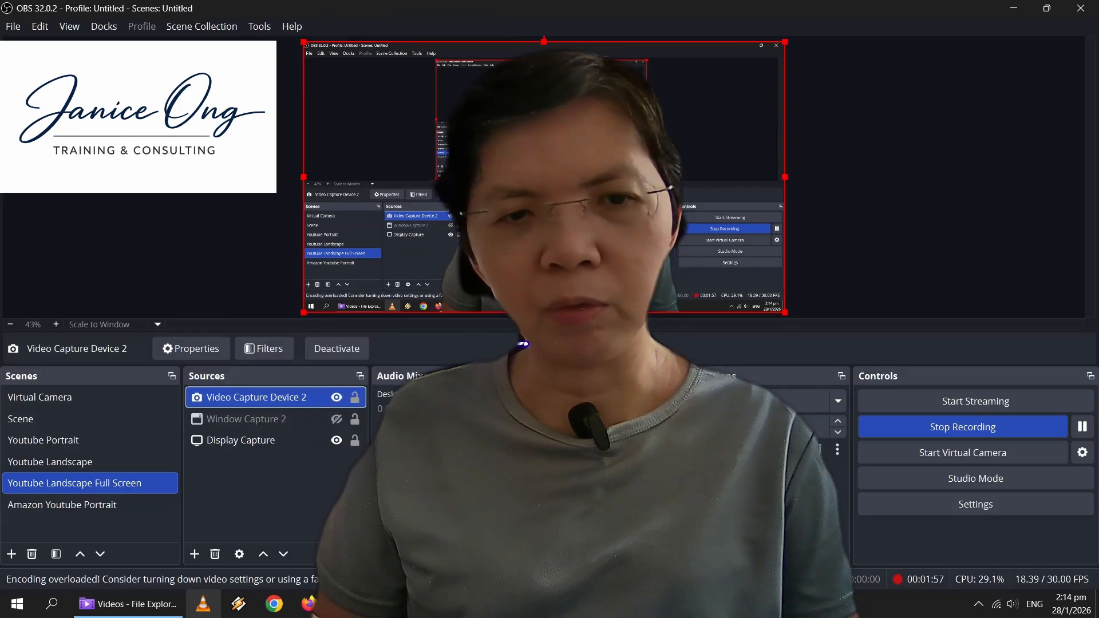
pyautogui.moveTo(521, 276); pyautogui.dragTo(667, 279)
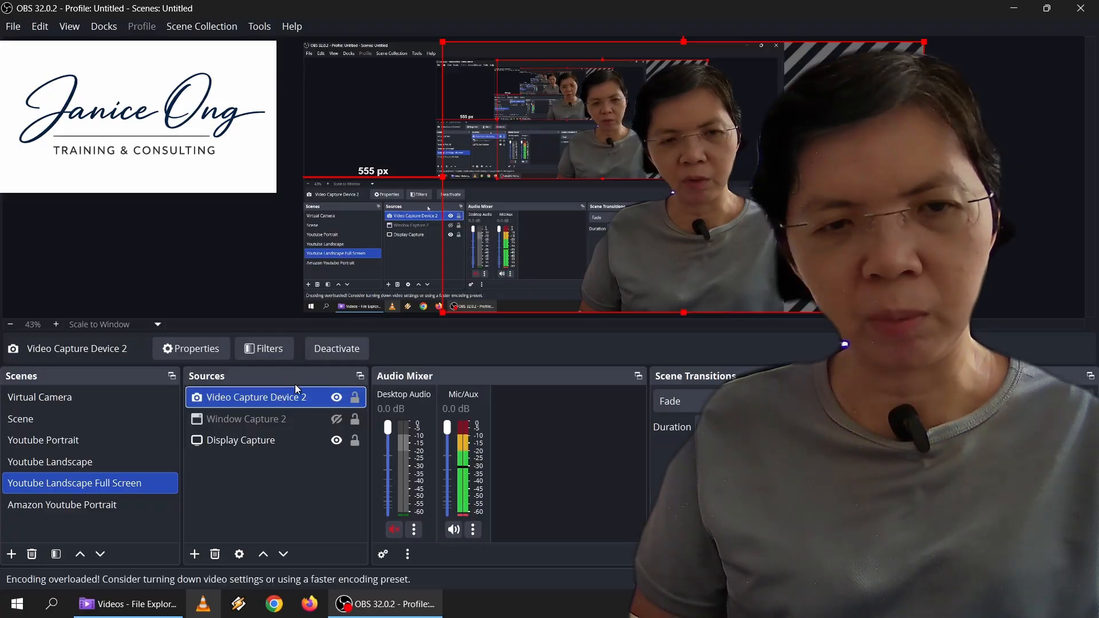
# Open the filters of Video Capture Device 2 and examine its Background Removal filter and the available effect filters.
pyautogui.click(270, 353)
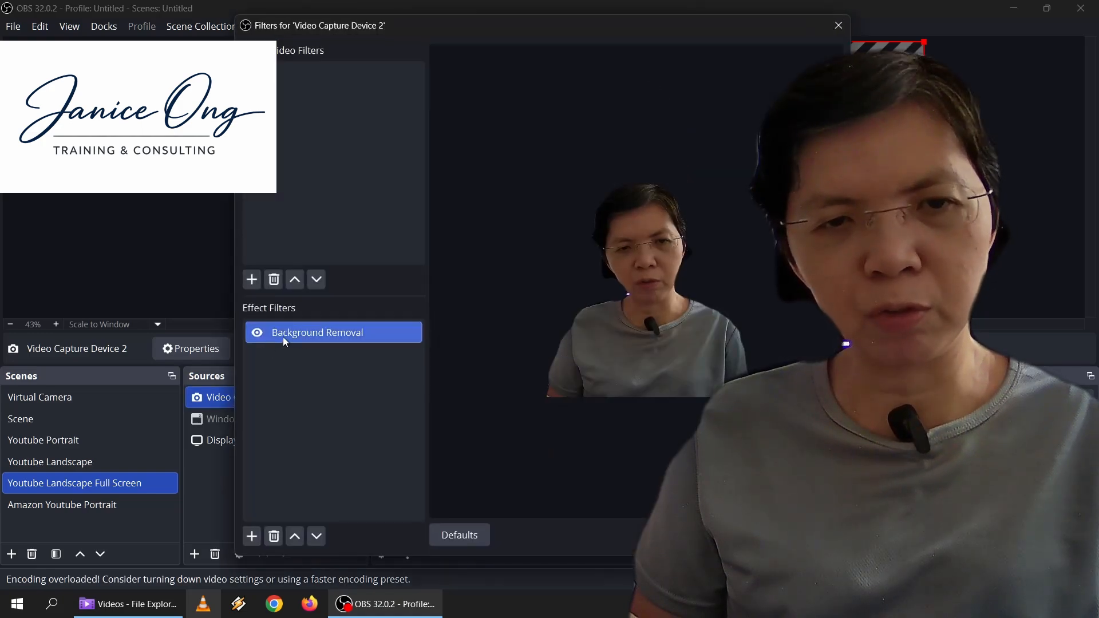
pyautogui.click(253, 536)
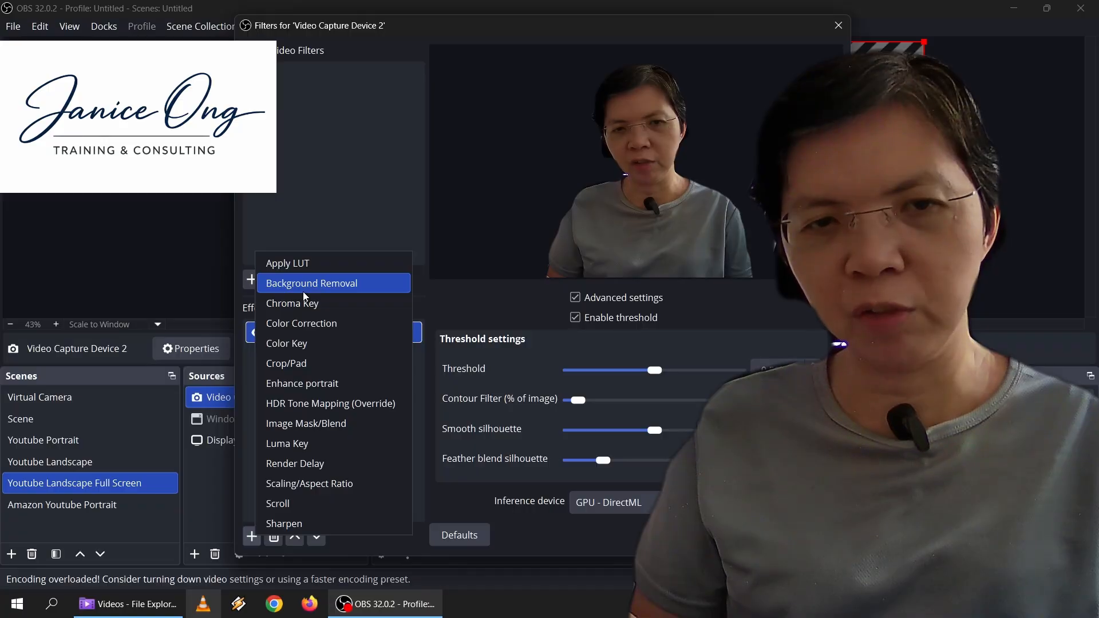
pyautogui.click(249, 384)
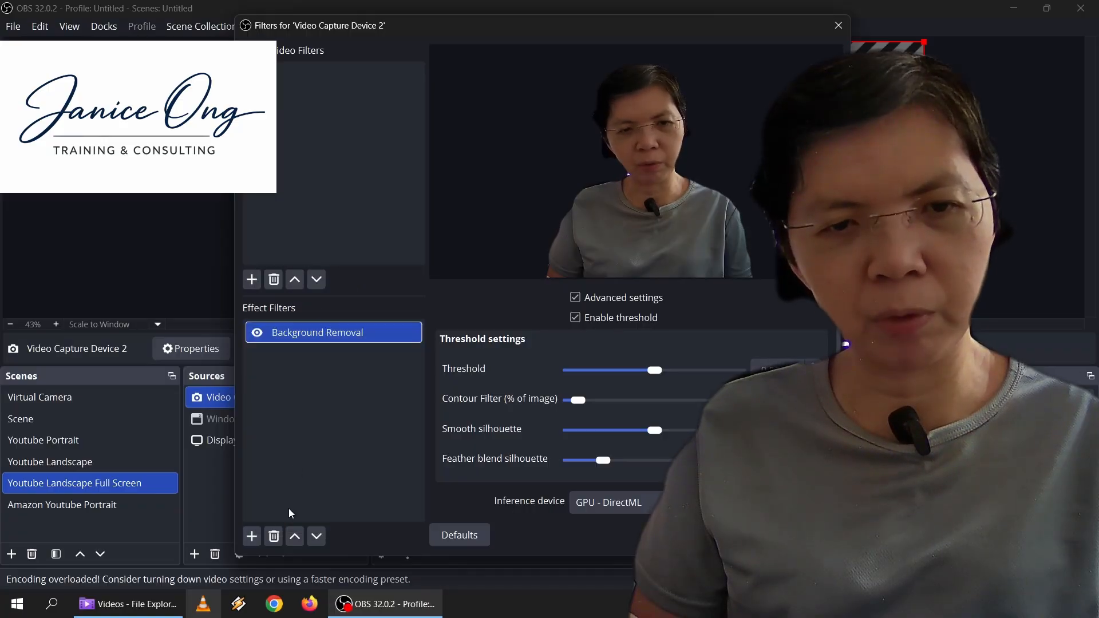
pyautogui.click(252, 537)
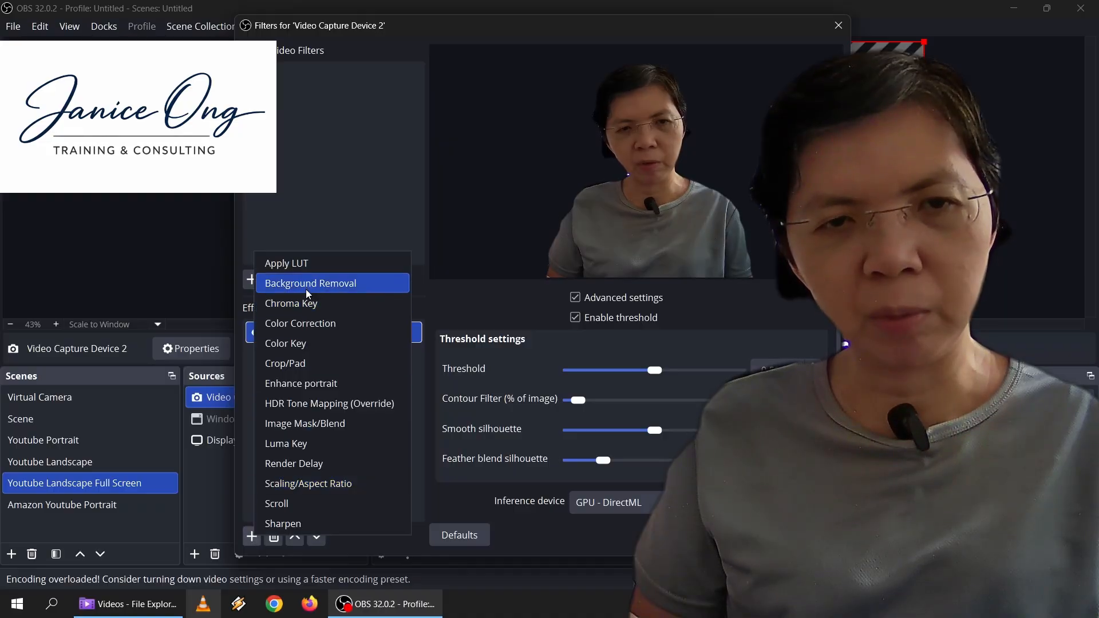
pyautogui.click(342, 219)
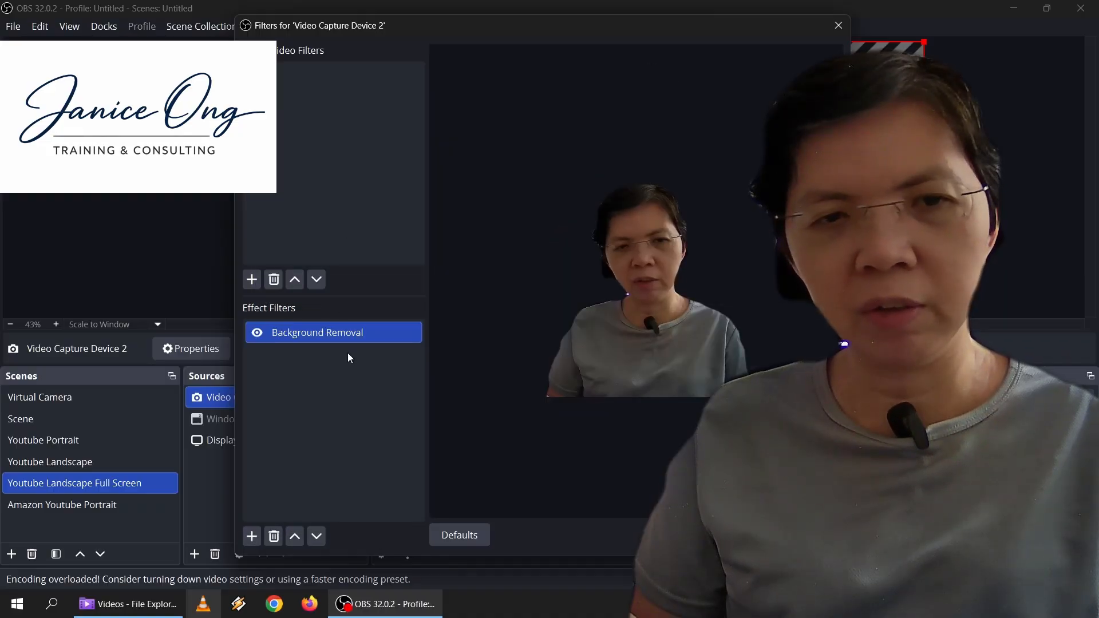
pyautogui.click(359, 435)
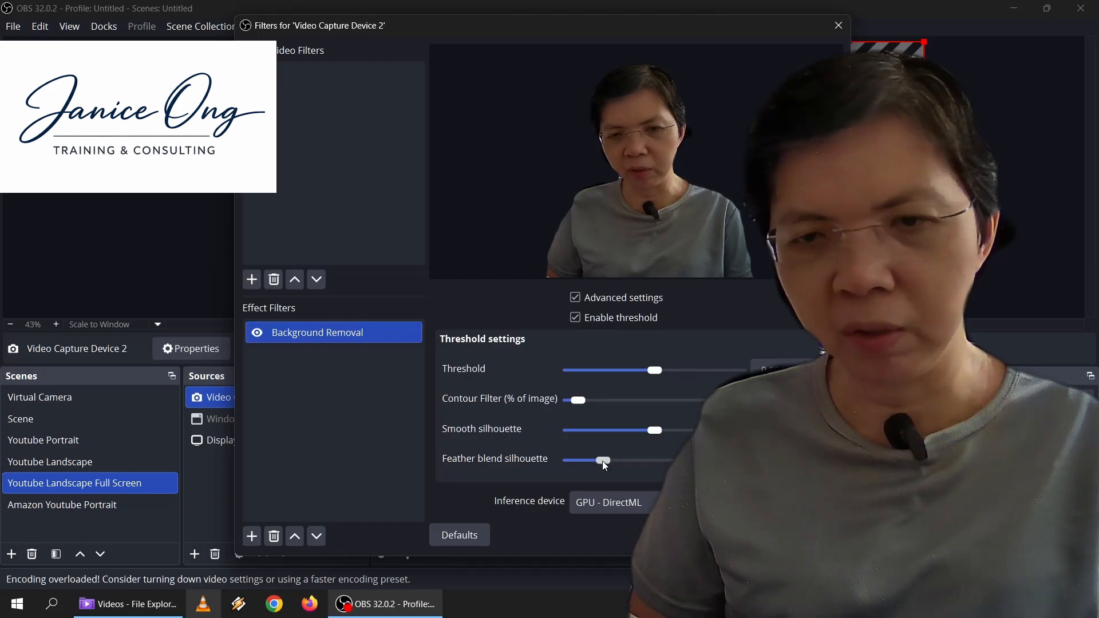
# Lower the Feather blend silhouette of the Background Removal filter to its minimum.
pyautogui.moveTo(603, 462)
pyautogui.mouseDown()
pyautogui.moveTo(569, 463)
pyautogui.moveTo(601, 462)
pyautogui.mouseUp()
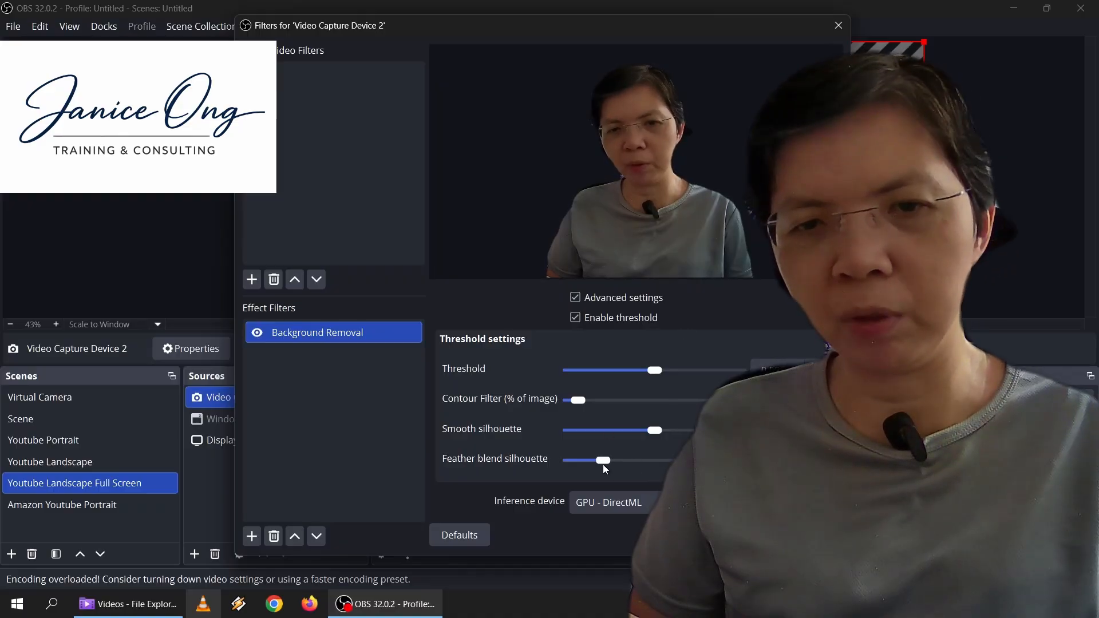
pyautogui.moveTo(602, 465); pyautogui.dragTo(565, 462)
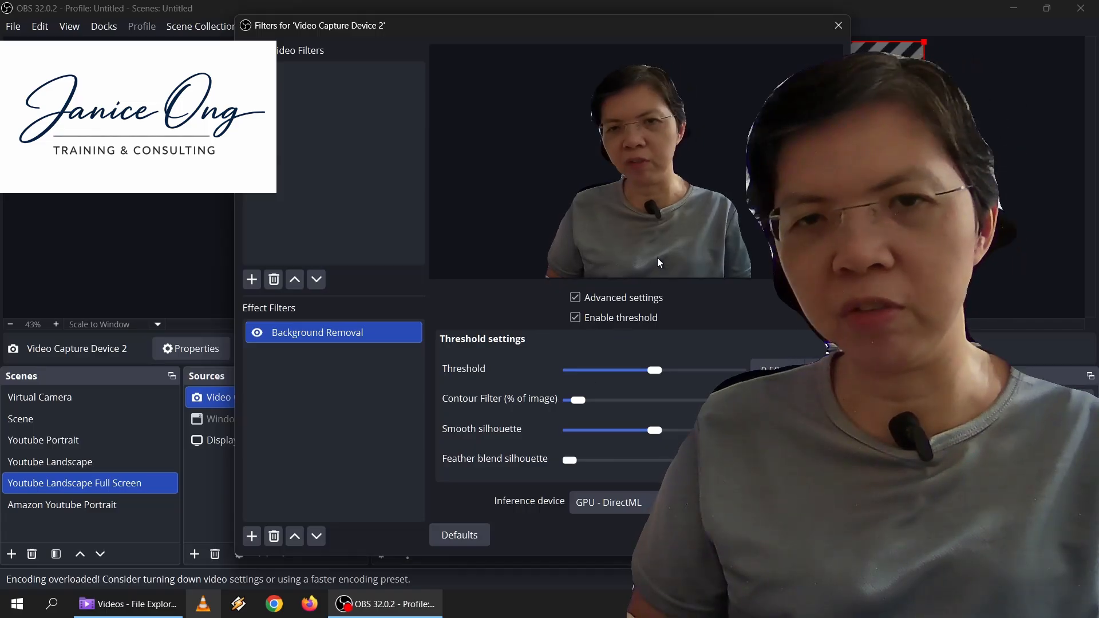
# Set the Background Removal filter's Feather blend silhouette to 0.15 and Smooth silhouette to 0.30, and lower its Threshold.
pyautogui.moveTo(574, 461); pyautogui.dragTo(603, 462)
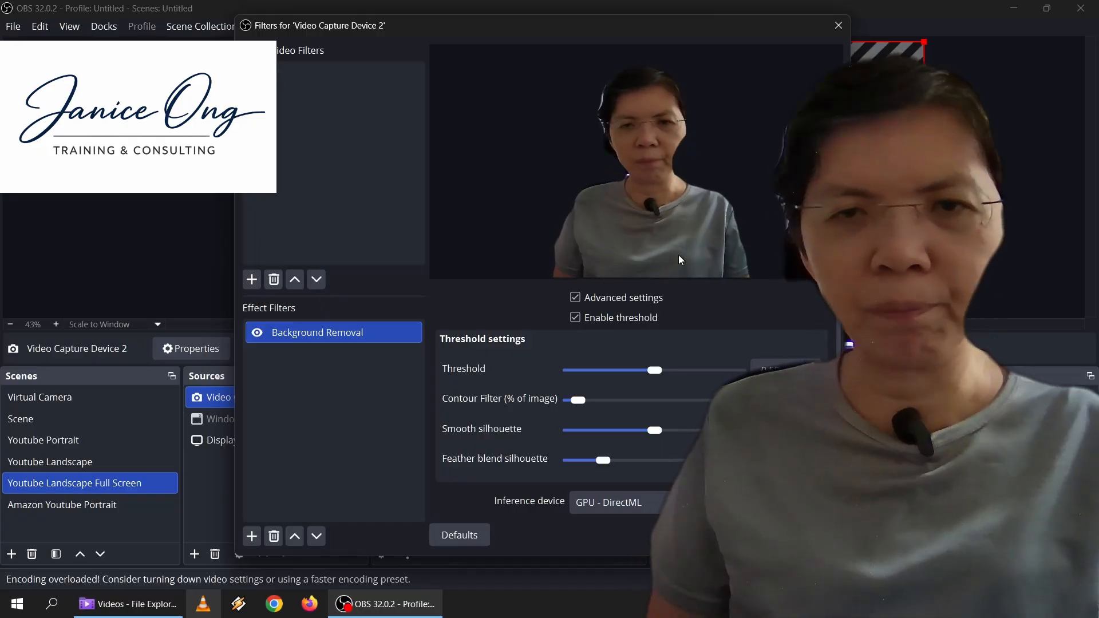
pyautogui.moveTo(605, 461); pyautogui.dragTo(600, 461)
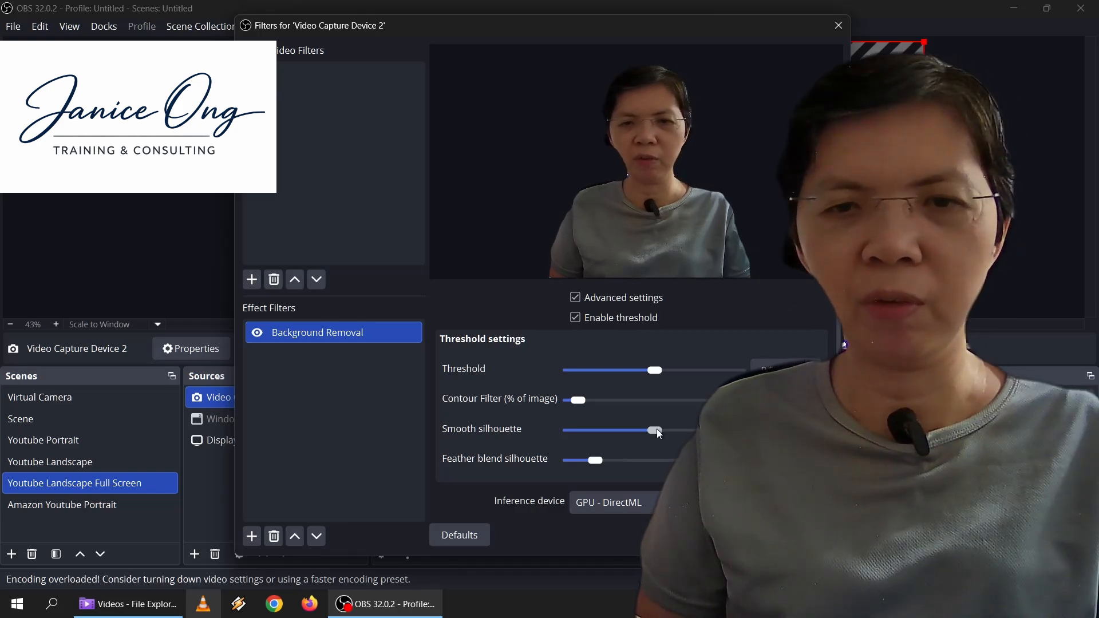
pyautogui.moveTo(657, 430); pyautogui.dragTo(623, 431)
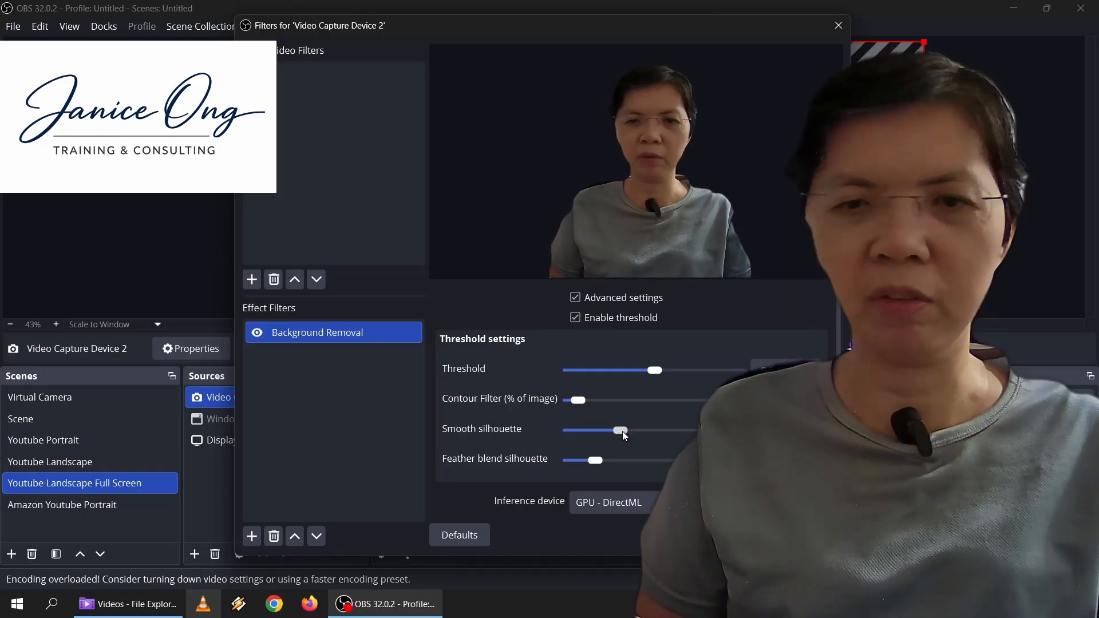
pyautogui.moveTo(654, 369); pyautogui.dragTo(622, 377)
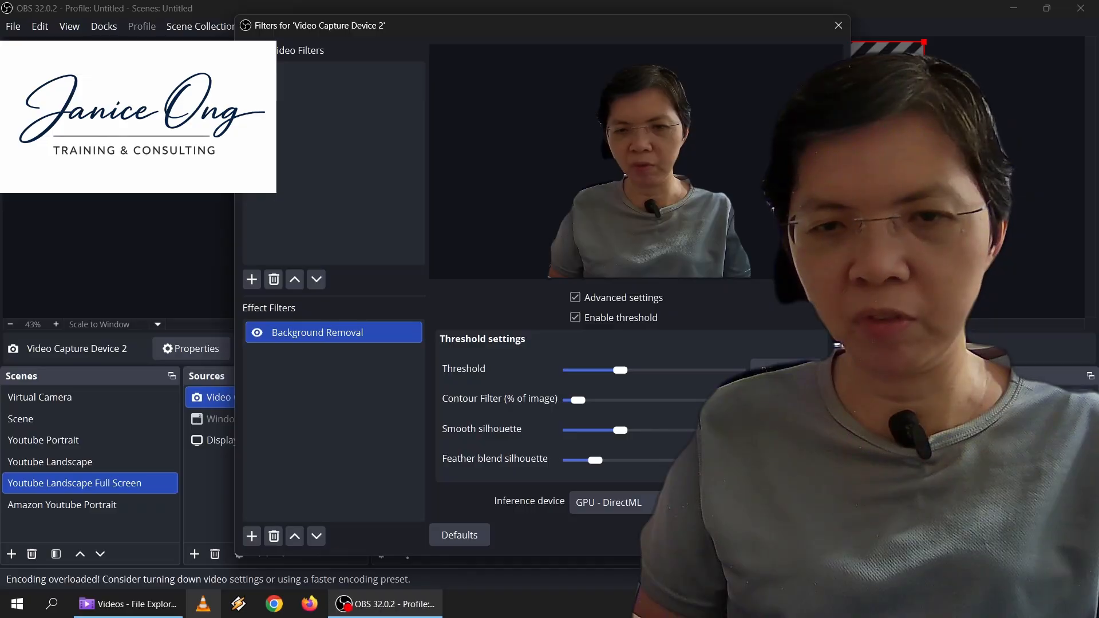
pyautogui.press('Escape')
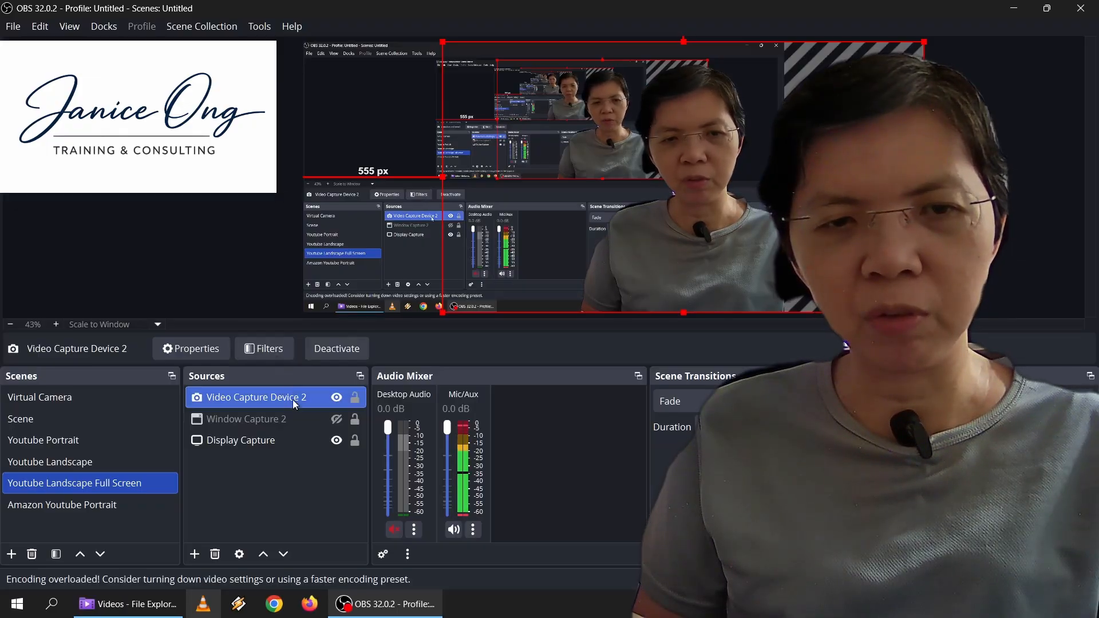
# Reopen the filters of Video Capture Device 2 and examine the available effect filters and the remaining Background Removal settings.
pyautogui.click(281, 348)
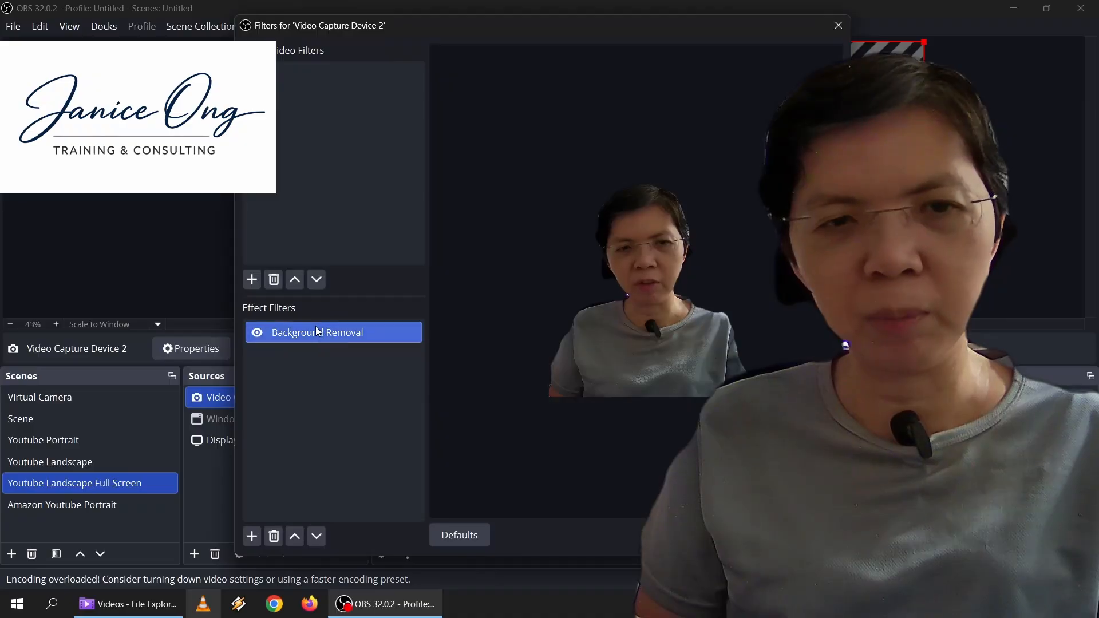
pyautogui.click(332, 335)
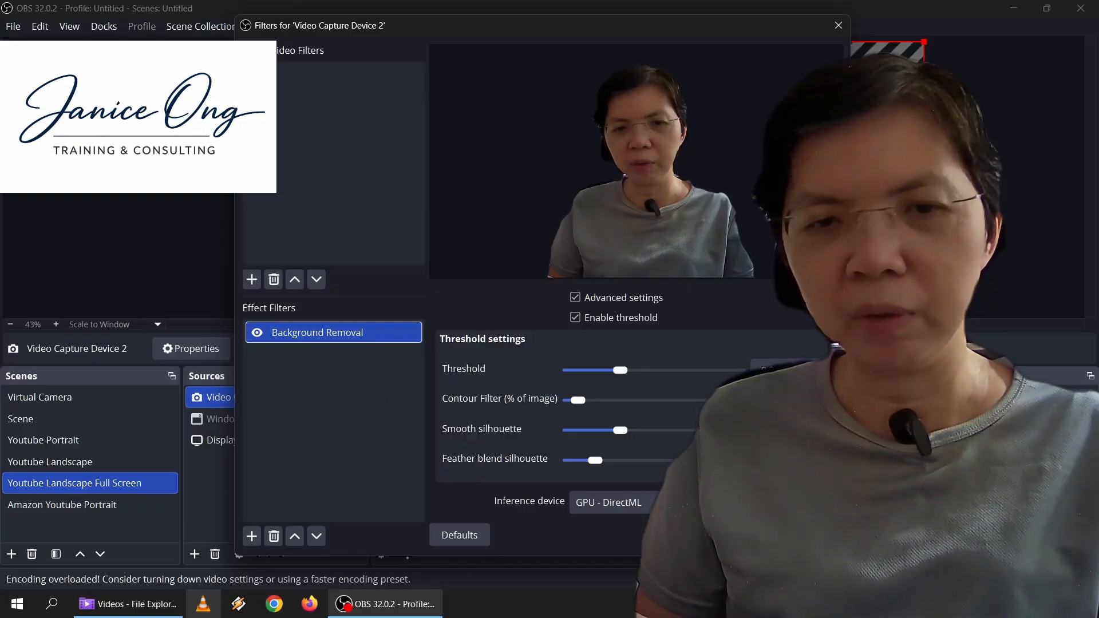
pyautogui.click(251, 536)
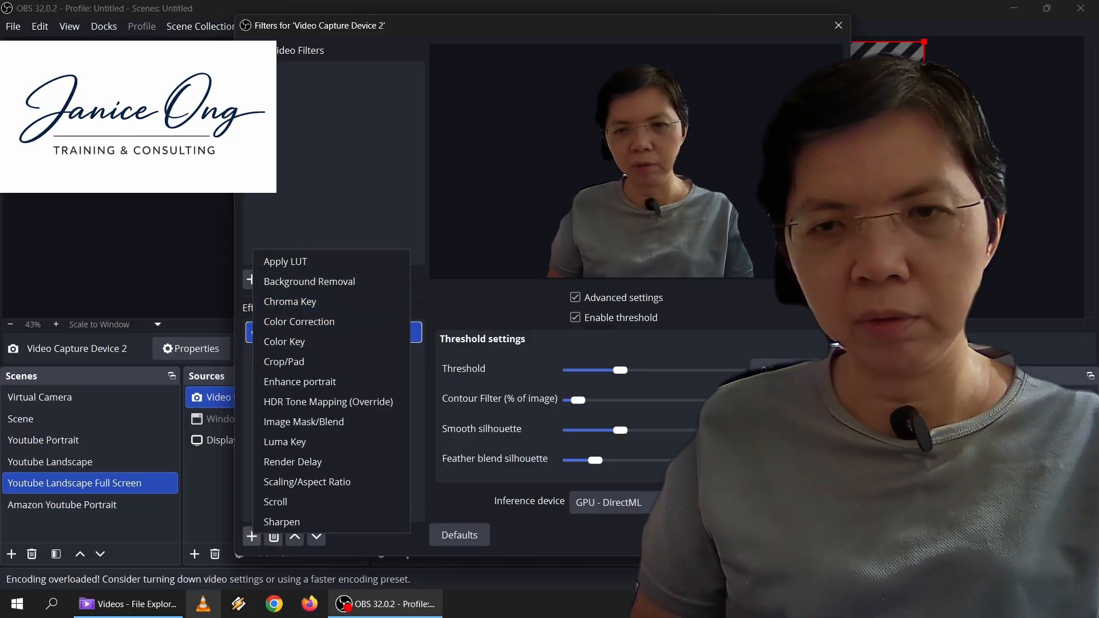
pyautogui.click(549, 413)
pyautogui.scroll(-3, 549, 414)
pyautogui.scroll(-2, 550, 413)
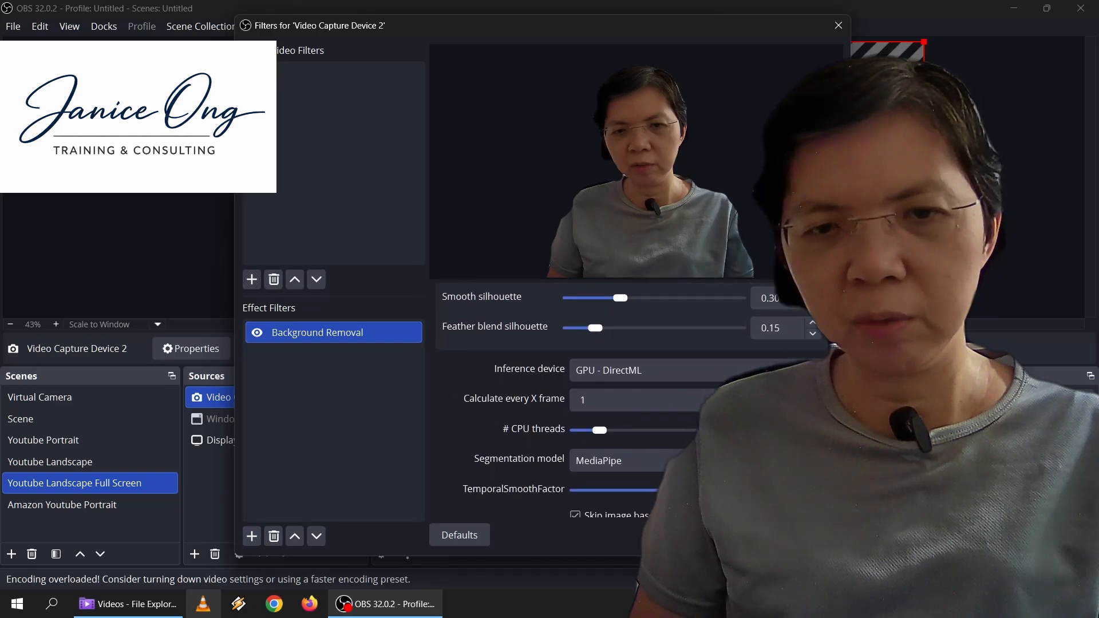
pyautogui.scroll(-3, 550, 413)
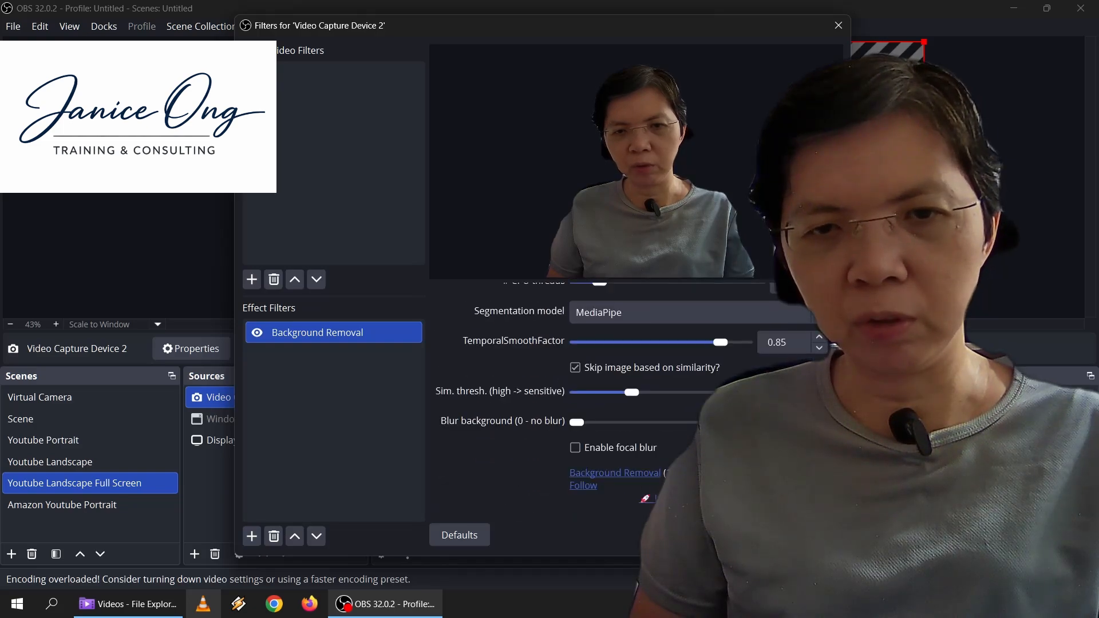
pyautogui.click(818, 535)
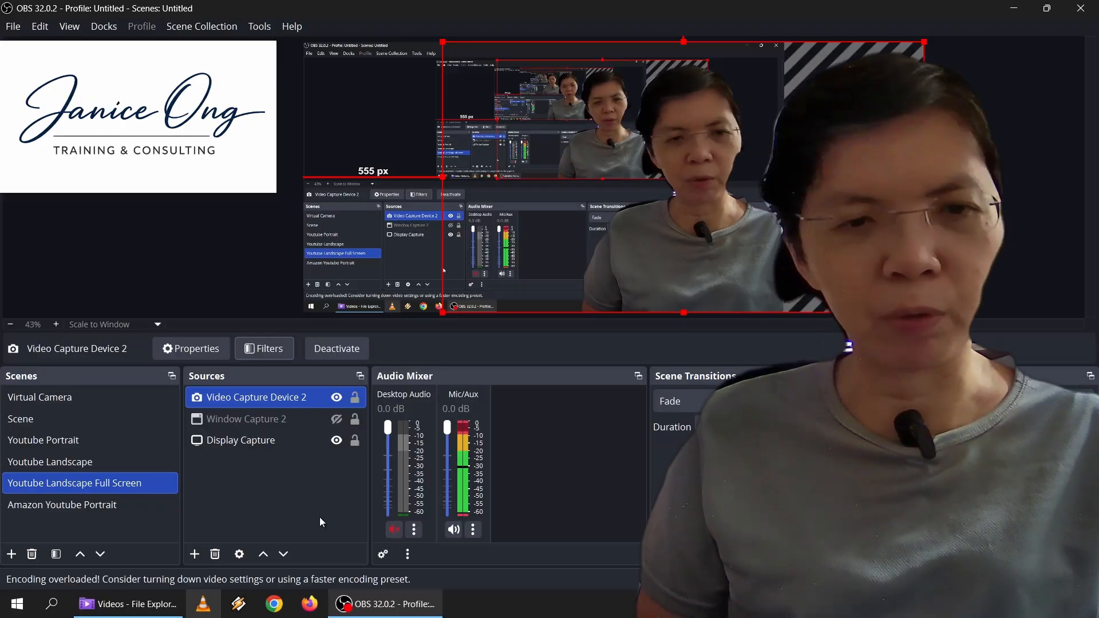
# Create a new image source named Image 3 in the scene without choosing an image file.
pyautogui.click(197, 557)
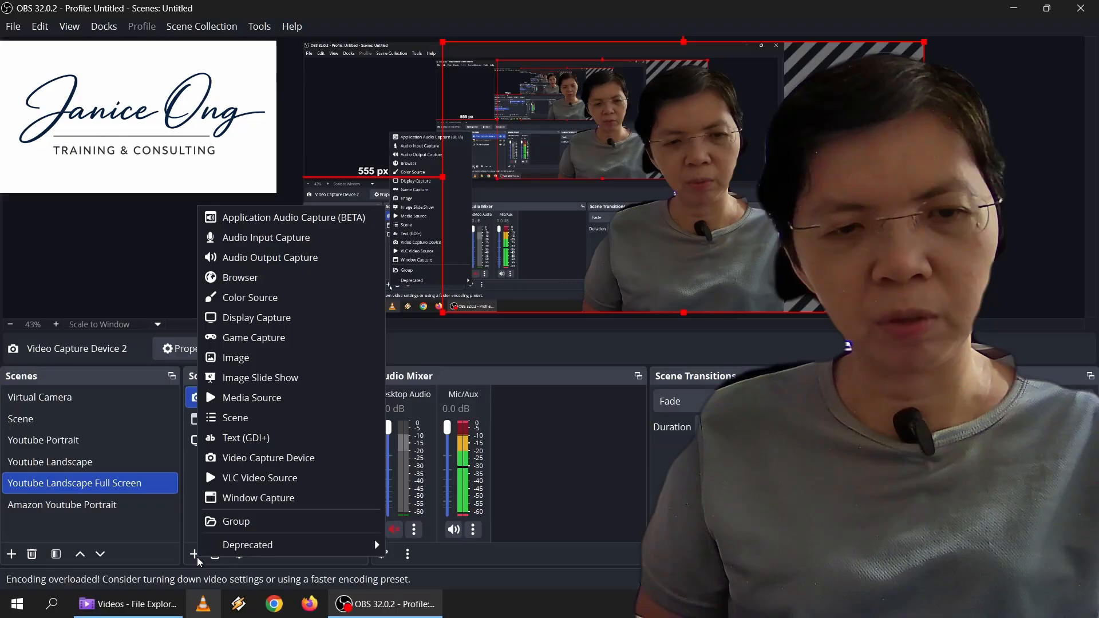
pyautogui.click(231, 365)
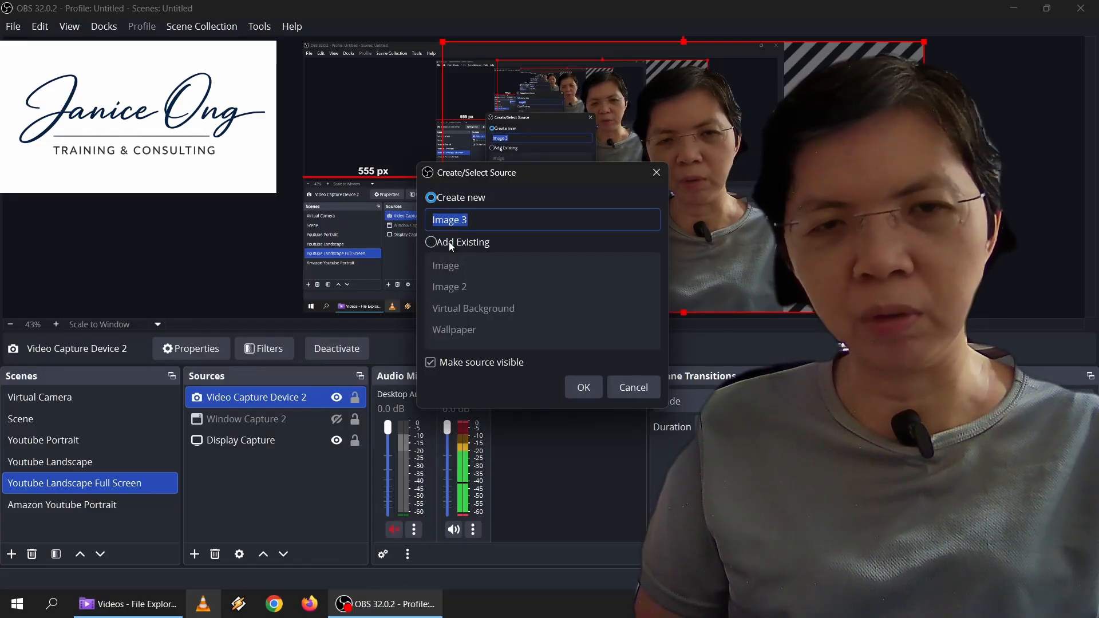
pyautogui.click(452, 245)
pyautogui.click(456, 268)
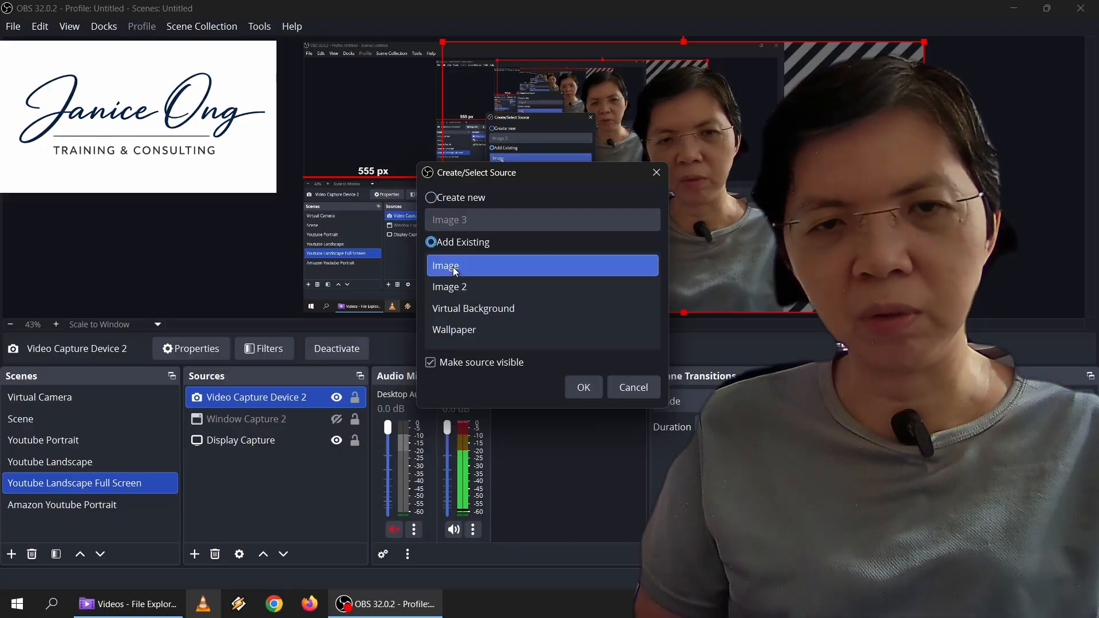
pyautogui.click(438, 198)
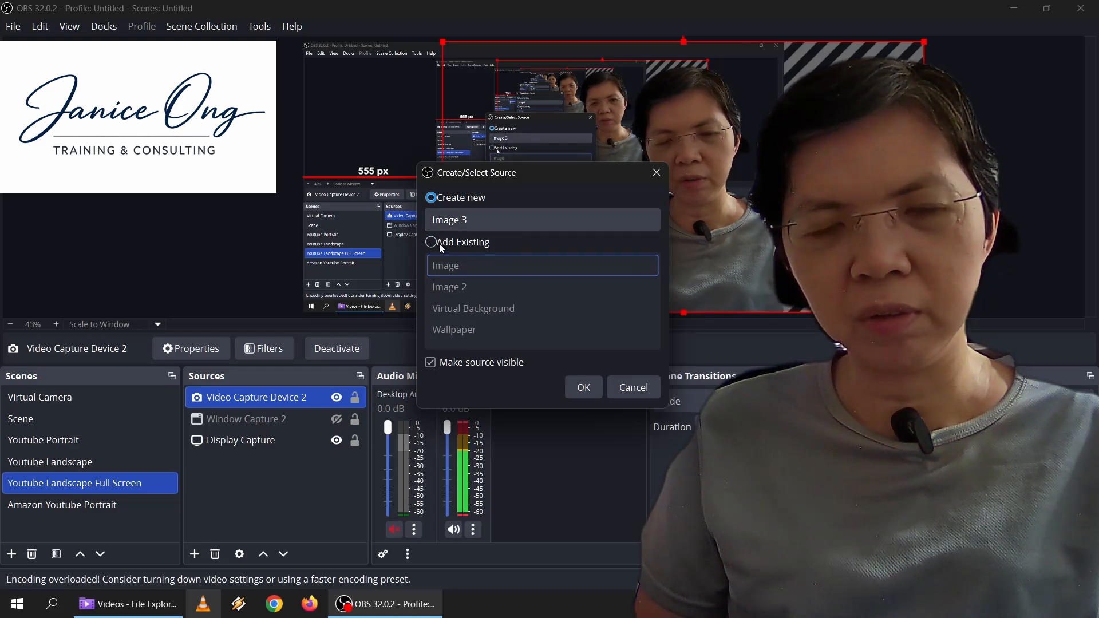
pyautogui.click(589, 389)
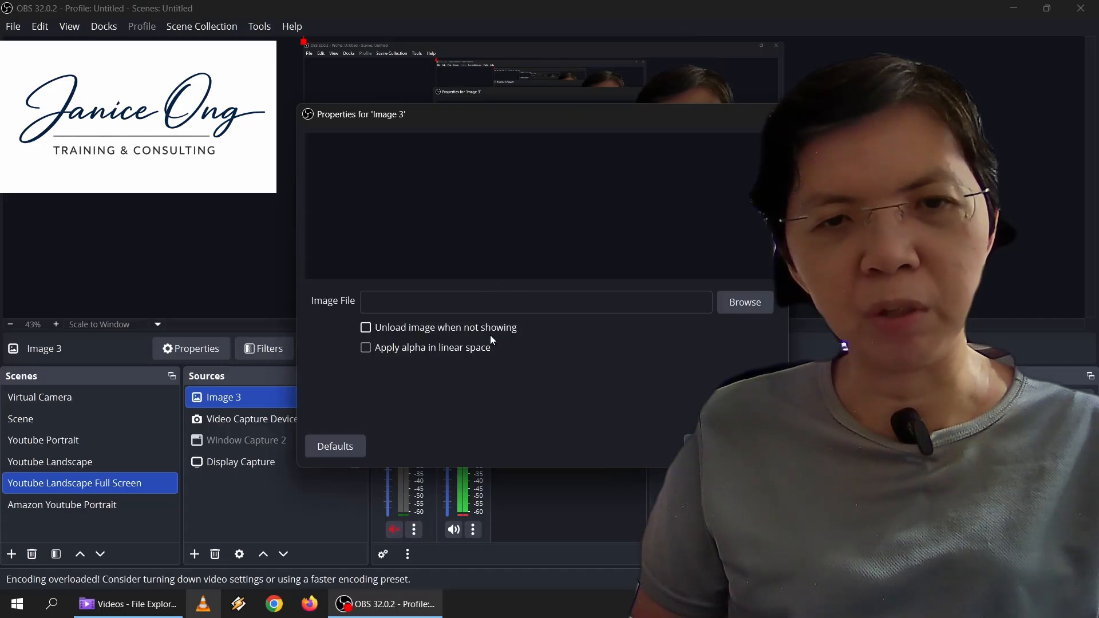
pyautogui.click(754, 446)
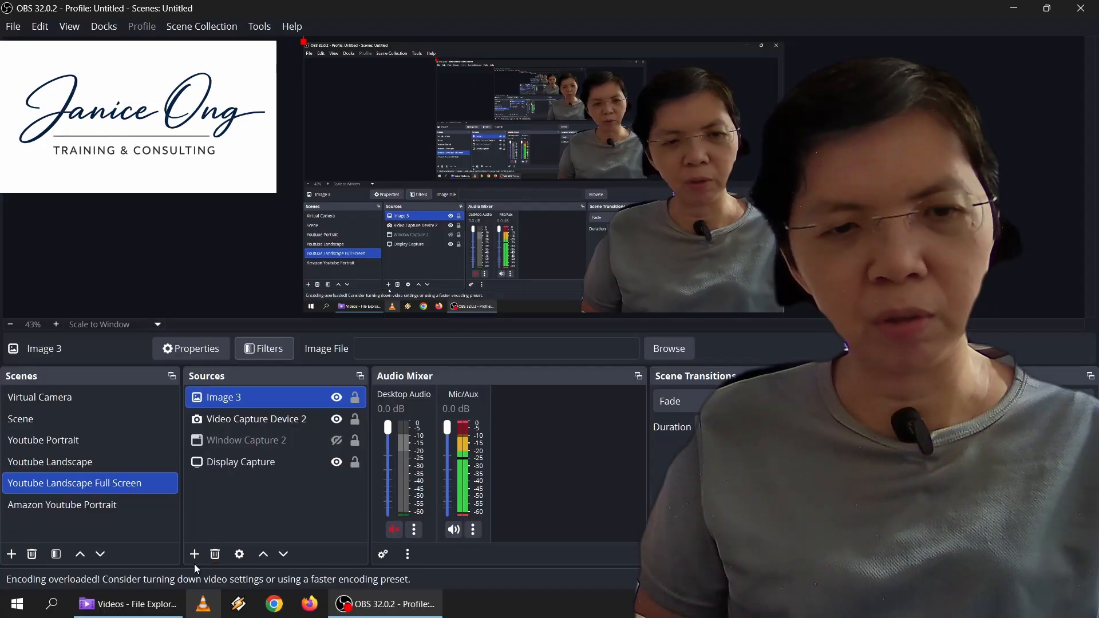
# Hide the empty Image 3 source and remove it from the scene.
pyautogui.click(336, 398)
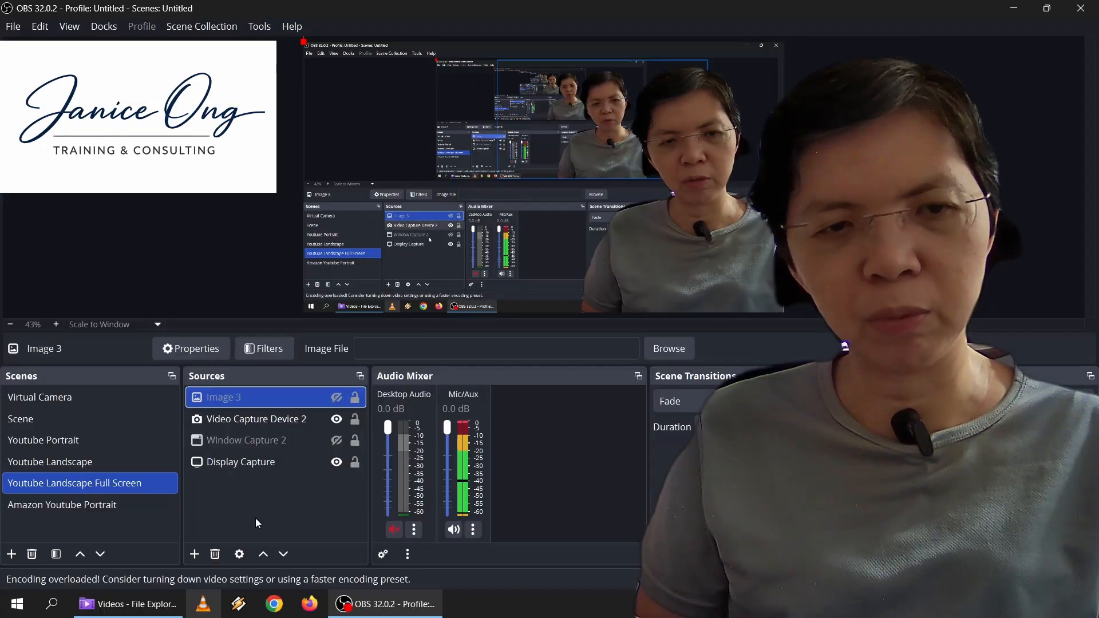
pyautogui.click(215, 553)
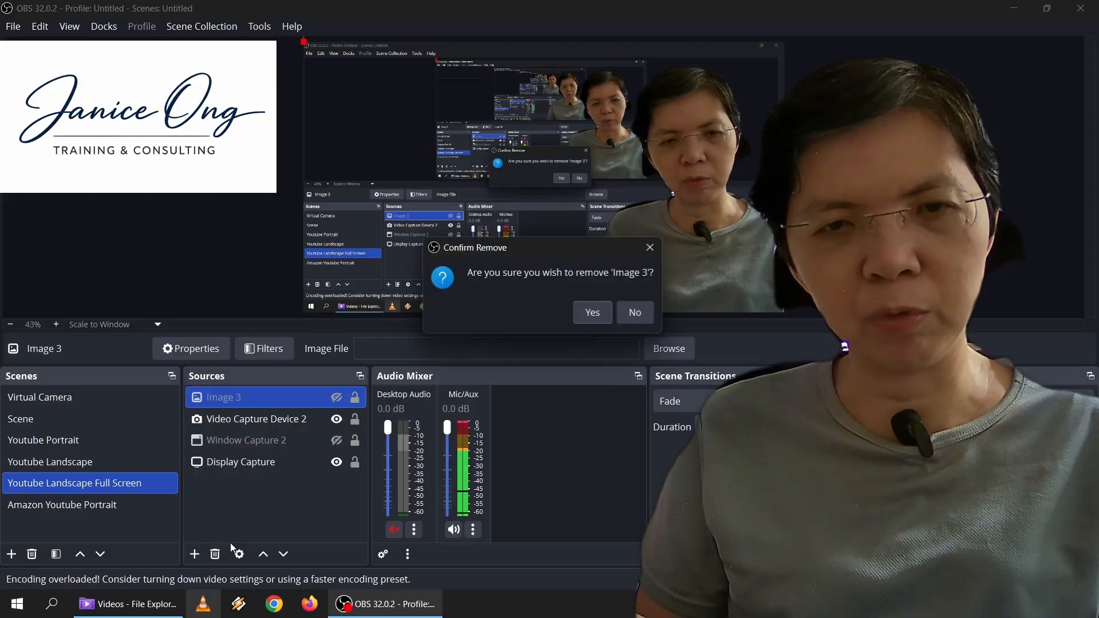
pyautogui.click(592, 312)
# Add the existing Wallpaper image source to the scene and reposition it on the canvas.
pyautogui.click(194, 554)
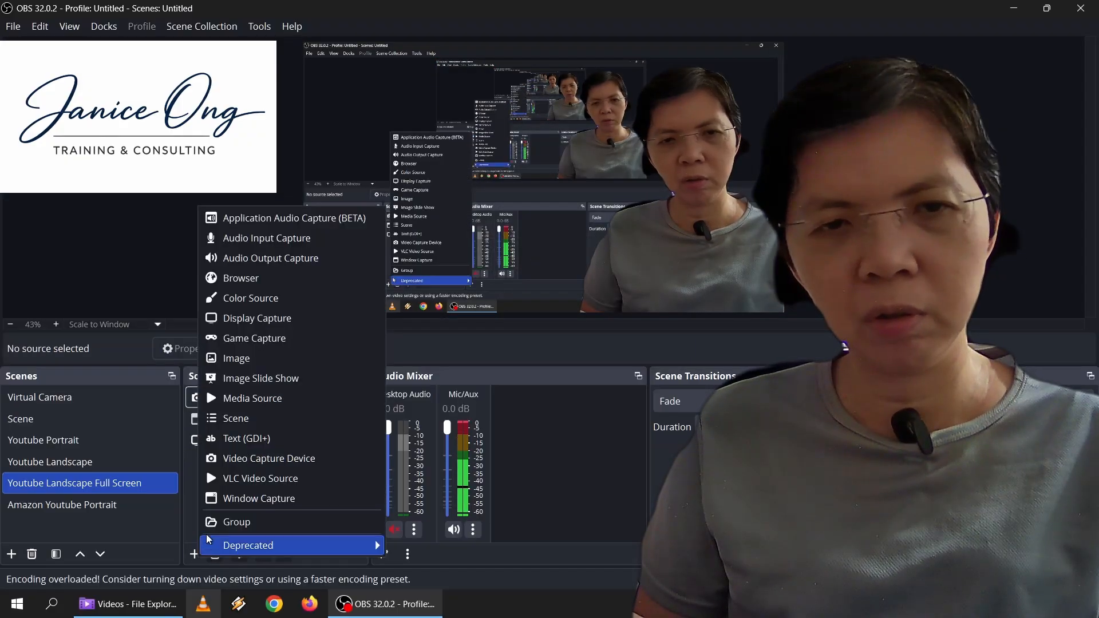
pyautogui.click(238, 351)
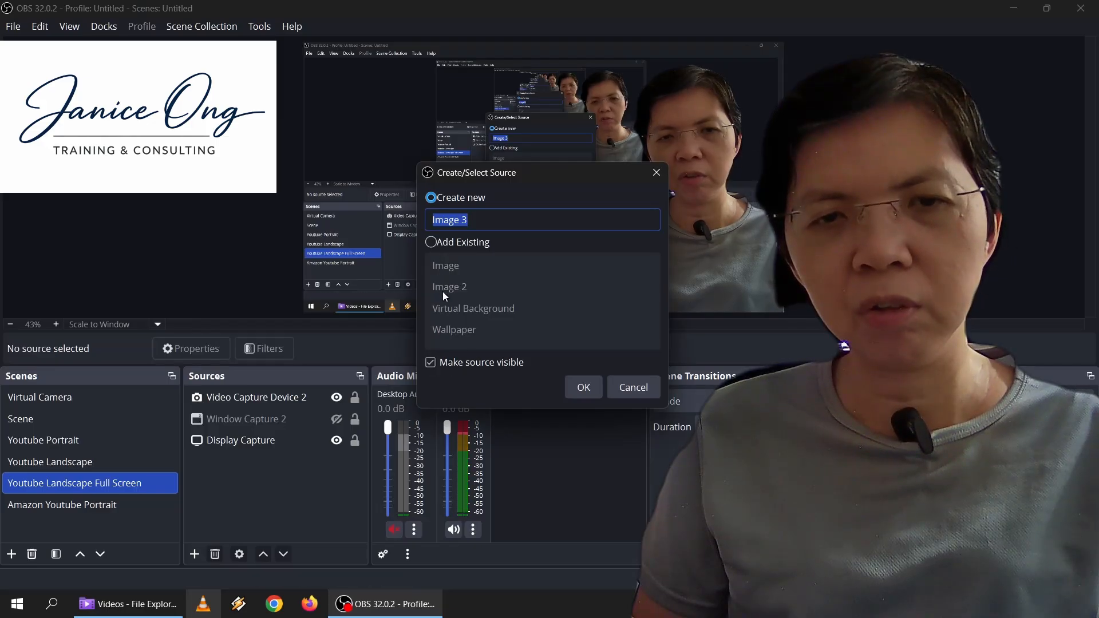
pyautogui.click(435, 243)
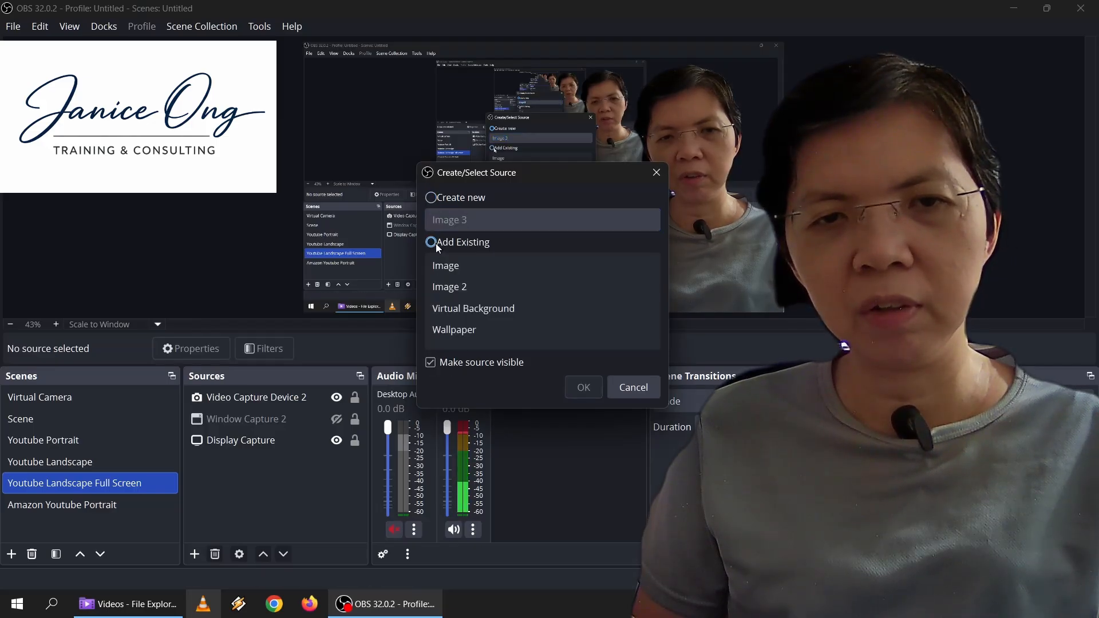
pyautogui.click(452, 294)
pyautogui.click(458, 335)
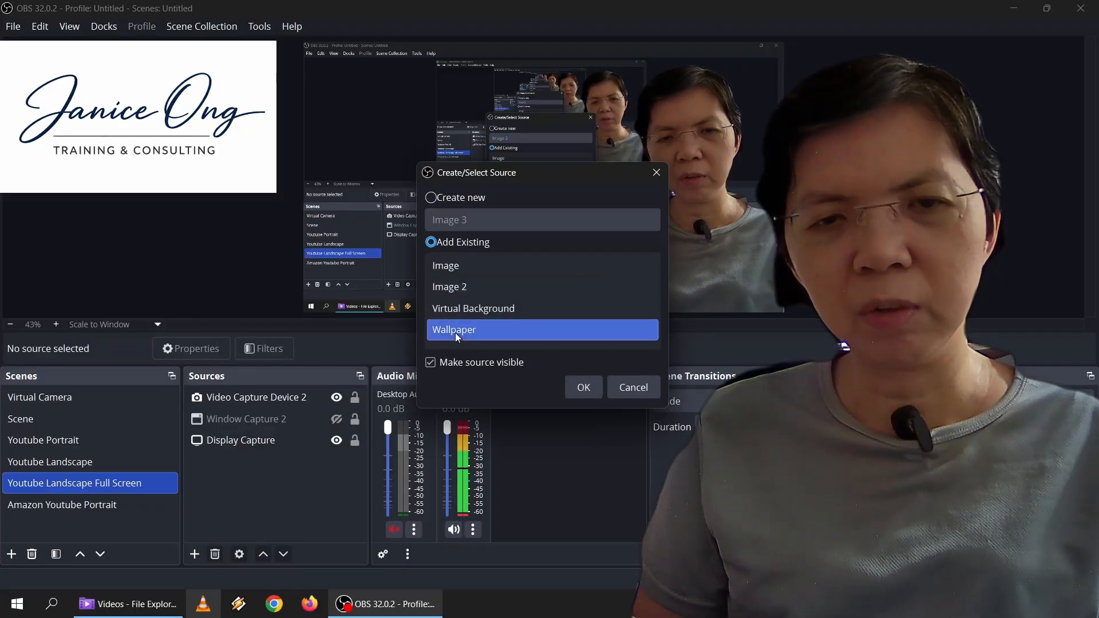
pyautogui.click(584, 387)
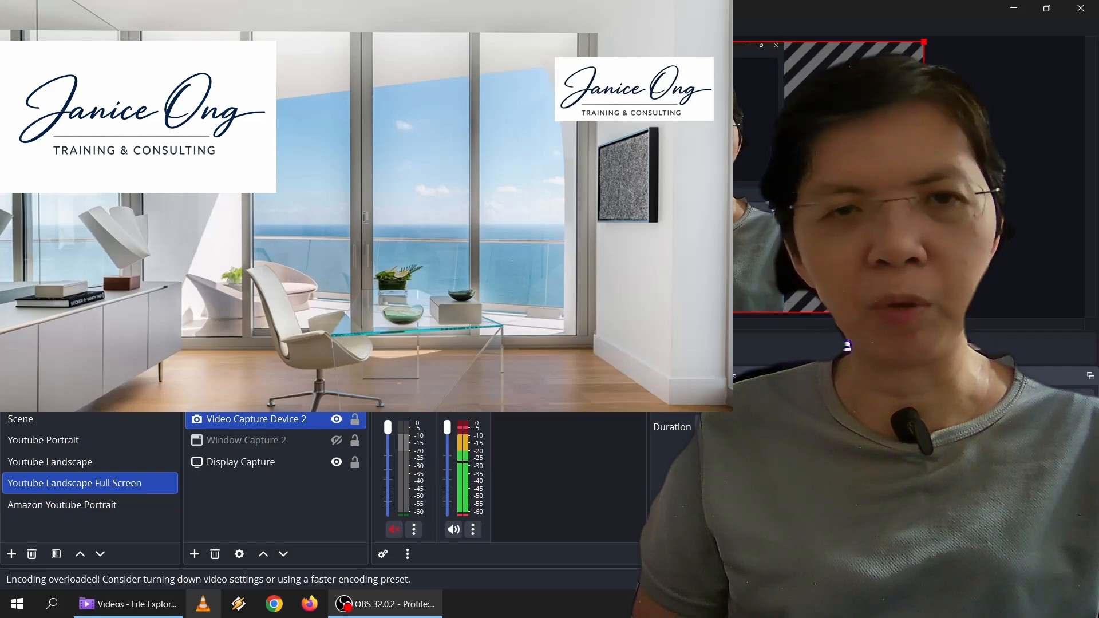
pyautogui.moveTo(463, 132); pyautogui.dragTo(678, 292)
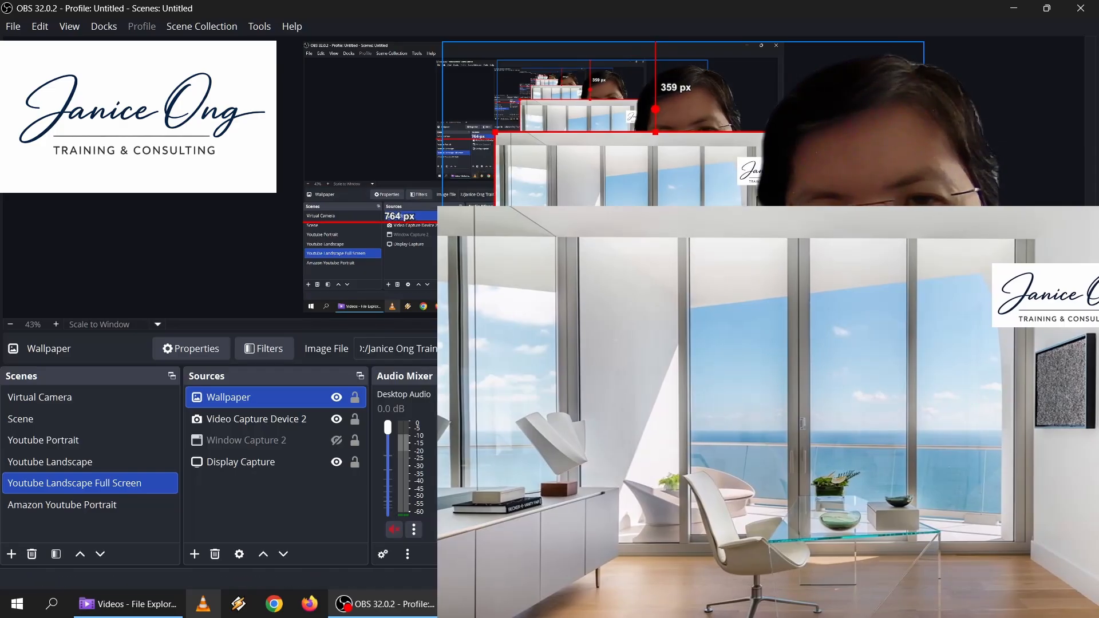
pyautogui.moveTo(678, 293); pyautogui.dragTo(639, 293)
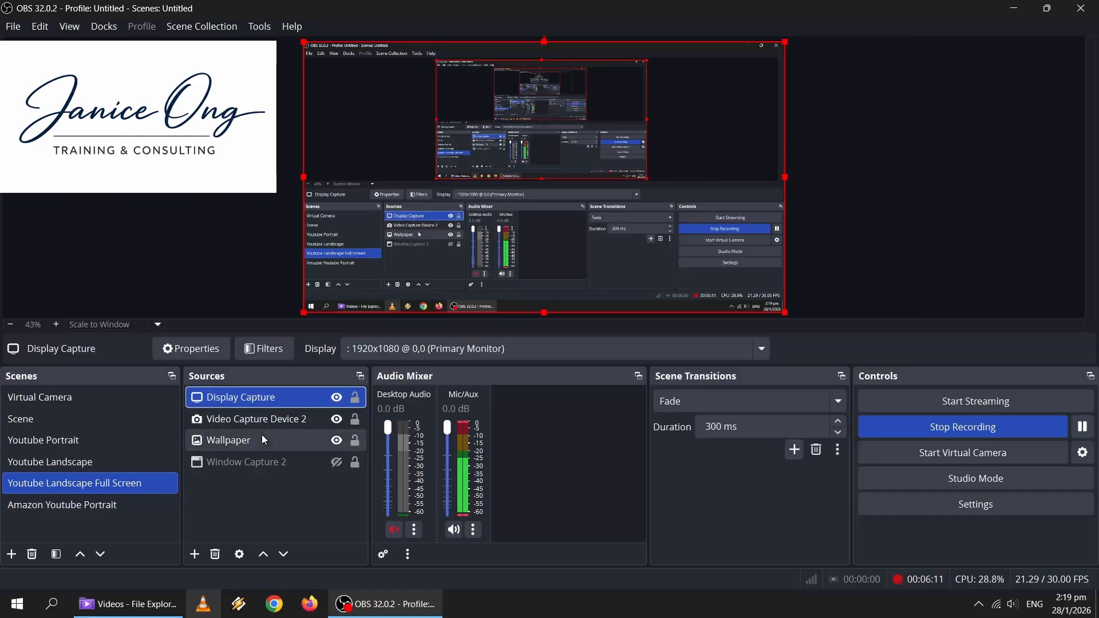
# Place Wallpaper above Video Capture Device 2 in the source order, and try Display Capture beneath them before returning it to the top.
pyautogui.click(259, 421)
pyautogui.moveTo(260, 444); pyautogui.dragTo(258, 421)
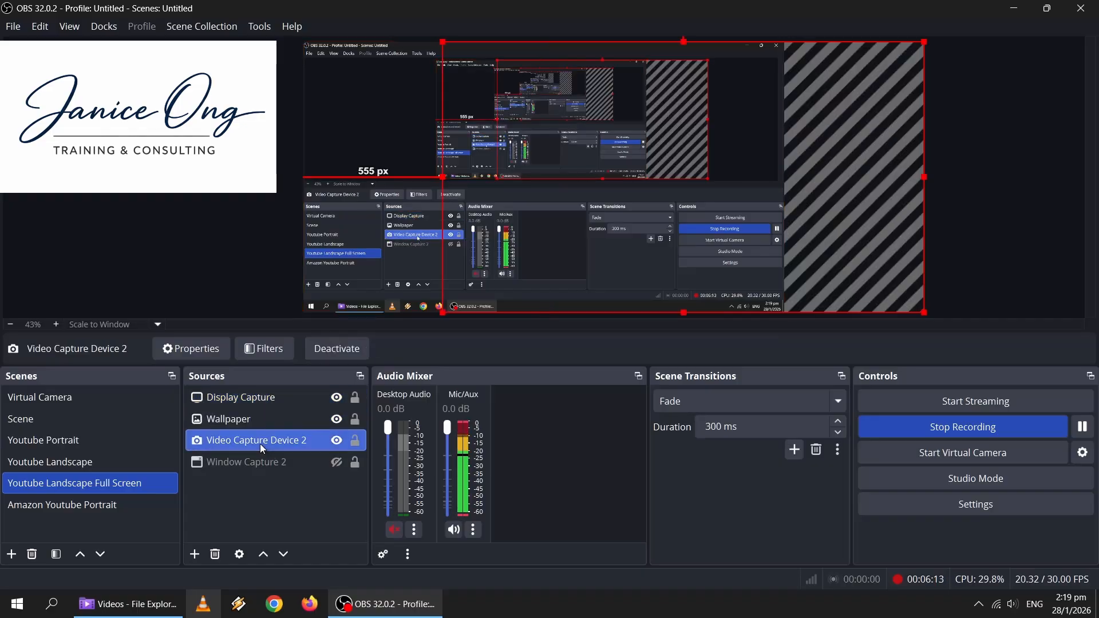
pyautogui.click(246, 424)
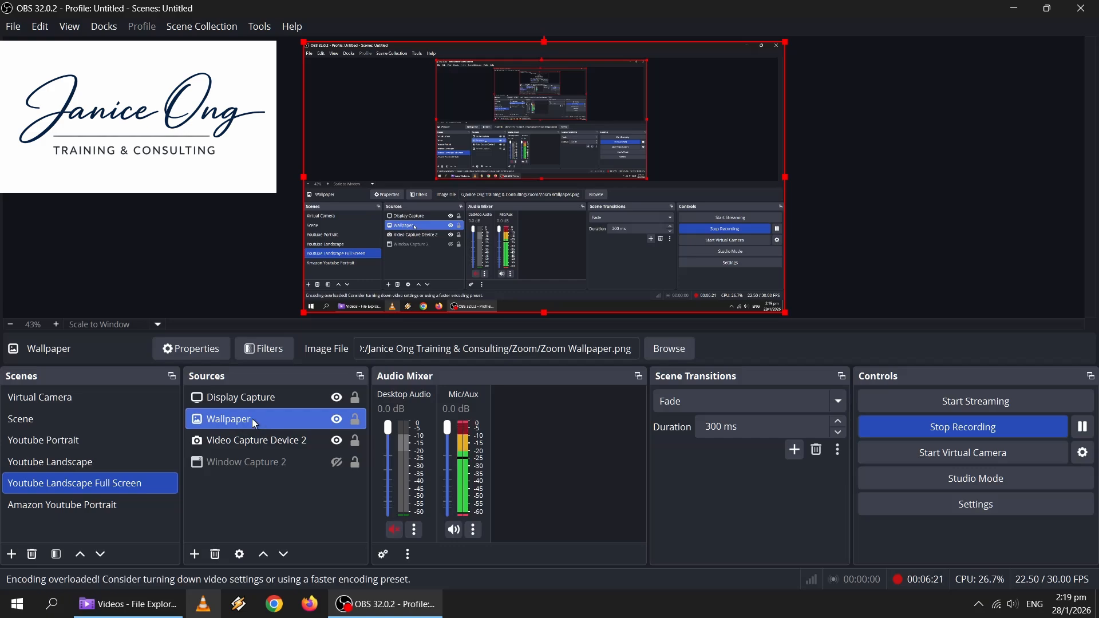
pyautogui.moveTo(246, 395); pyautogui.dragTo(248, 460)
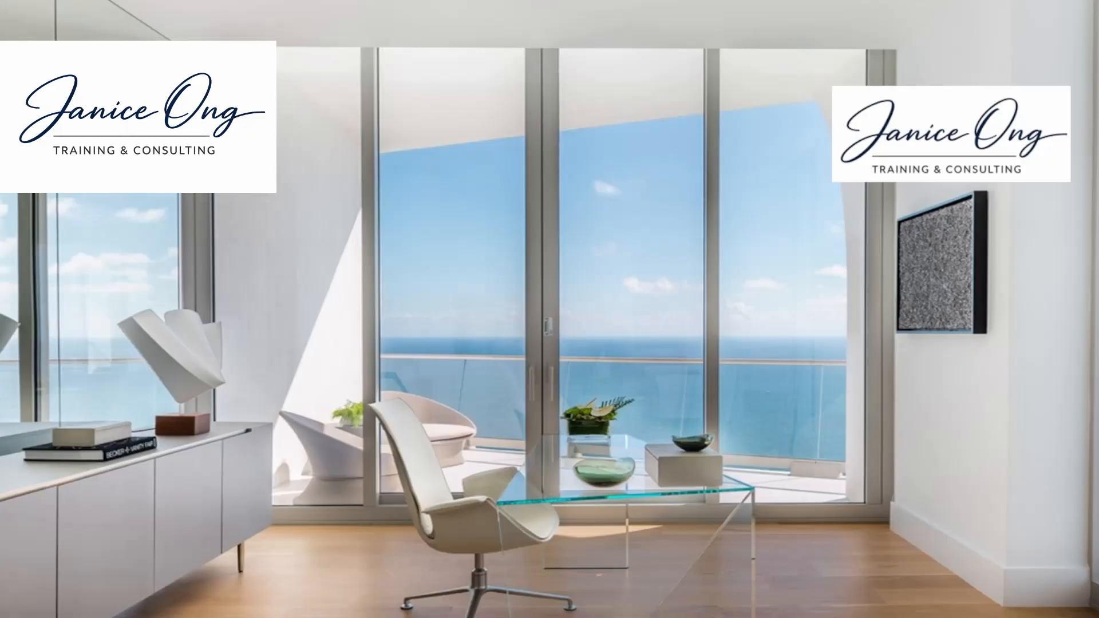
pyautogui.moveTo(250, 440); pyautogui.dragTo(251, 393)
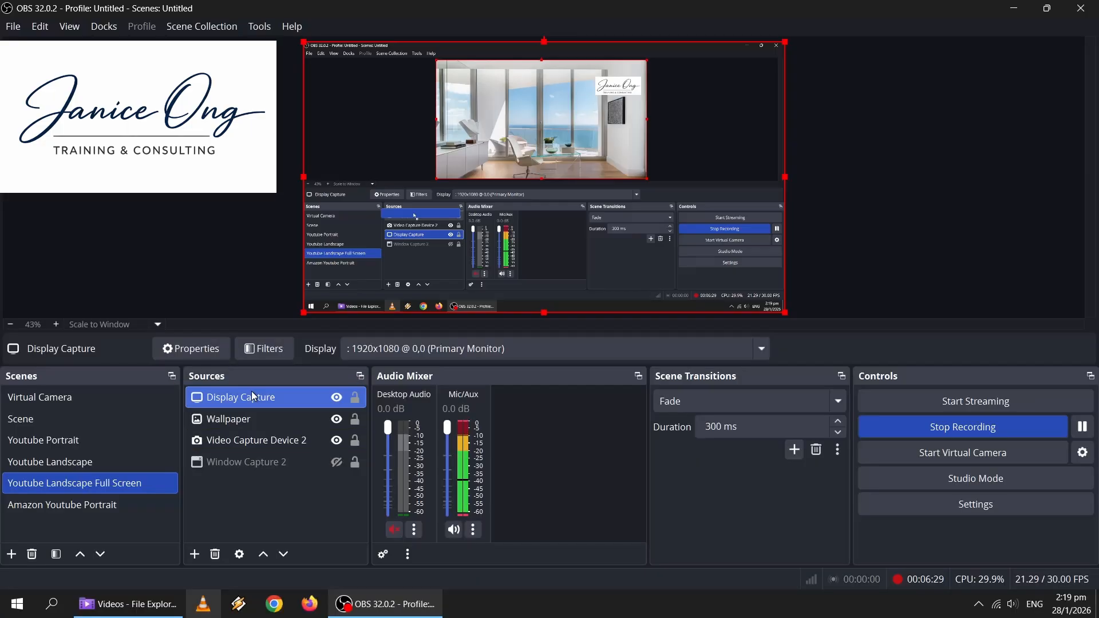
# Move the Wallpaper source directly below Video Capture Device 2 and hide the Display Capture source.
pyautogui.click(255, 421)
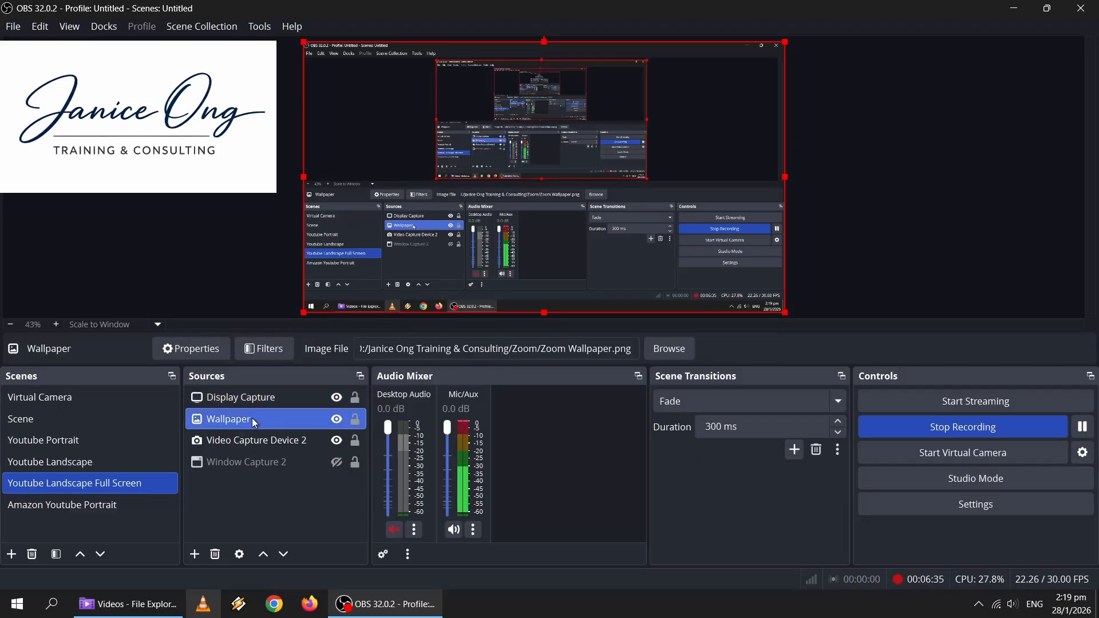
pyautogui.moveTo(255, 427); pyautogui.dragTo(255, 455)
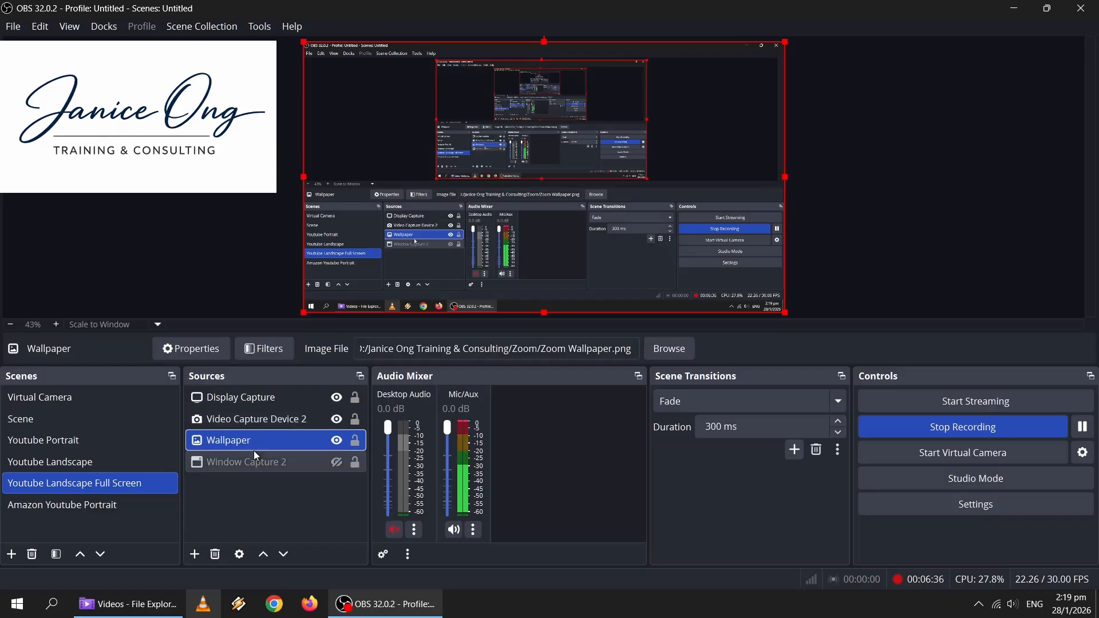
pyautogui.click(256, 419)
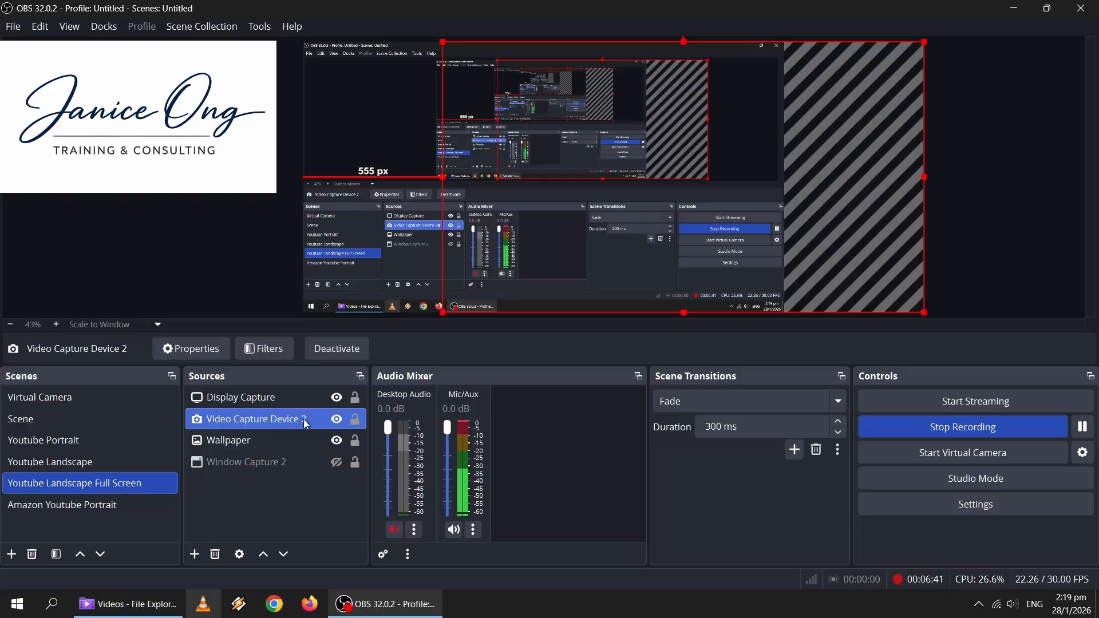
pyautogui.click(337, 398)
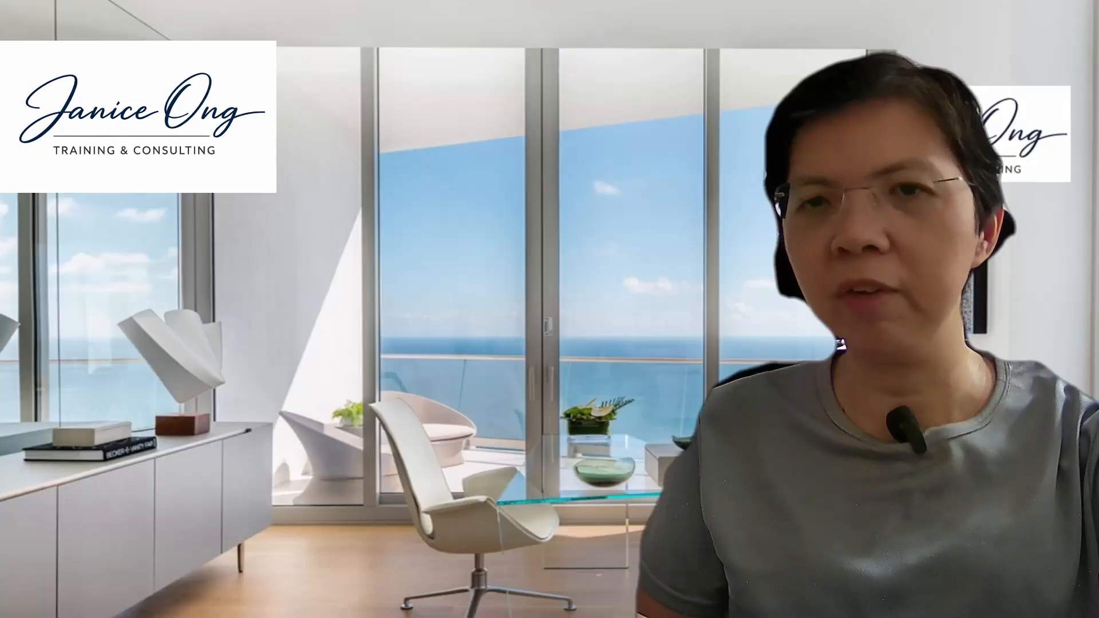